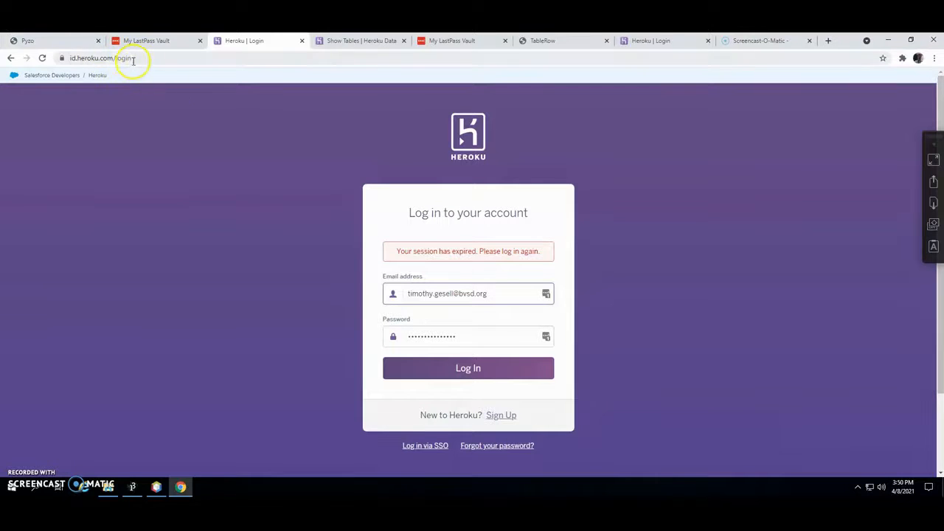
- Navigate the browser to heroku.com
left_click(66, 58)
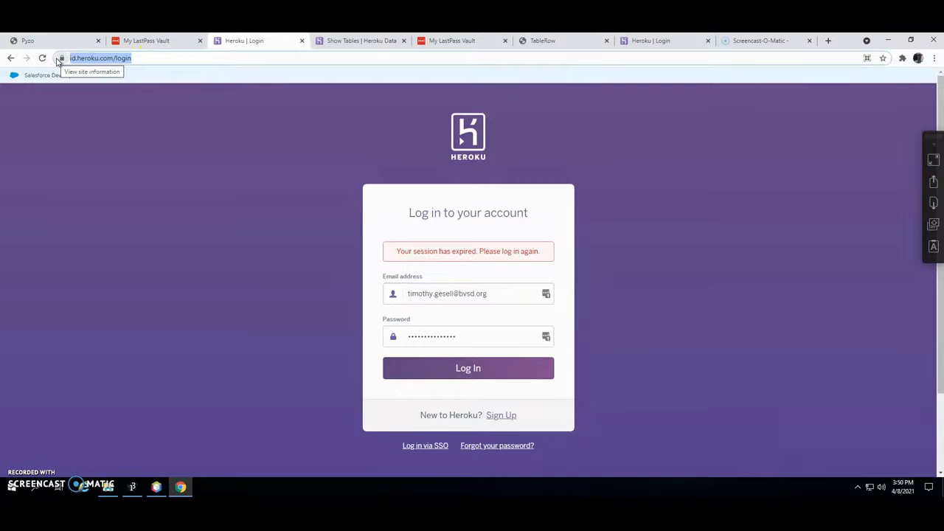
type("heroku.")
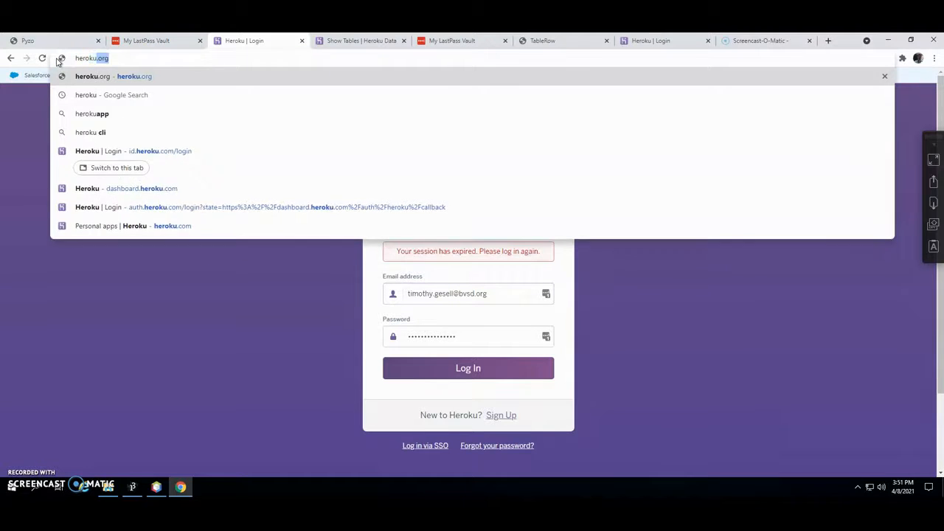
type("com")
key("Return")
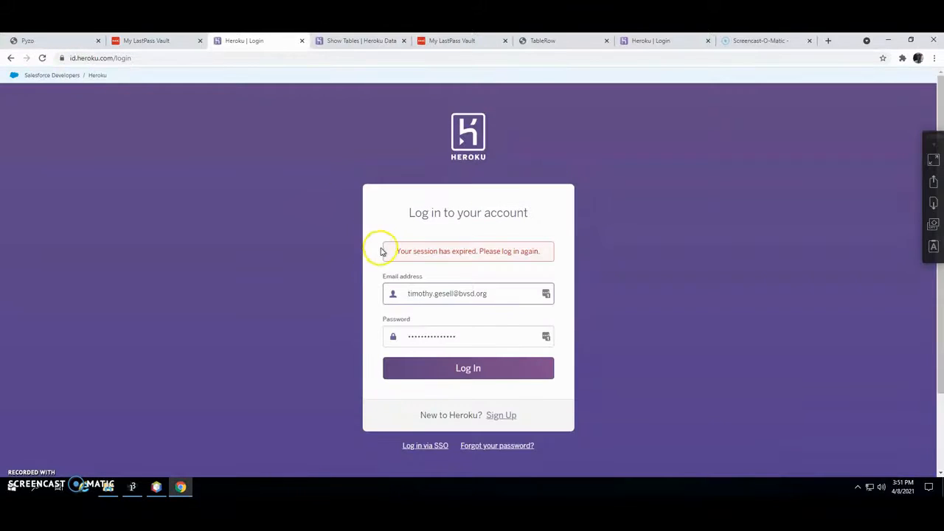
- Bring up the free-account sign-up form and review its fields and Role choices
left_click(501, 416)
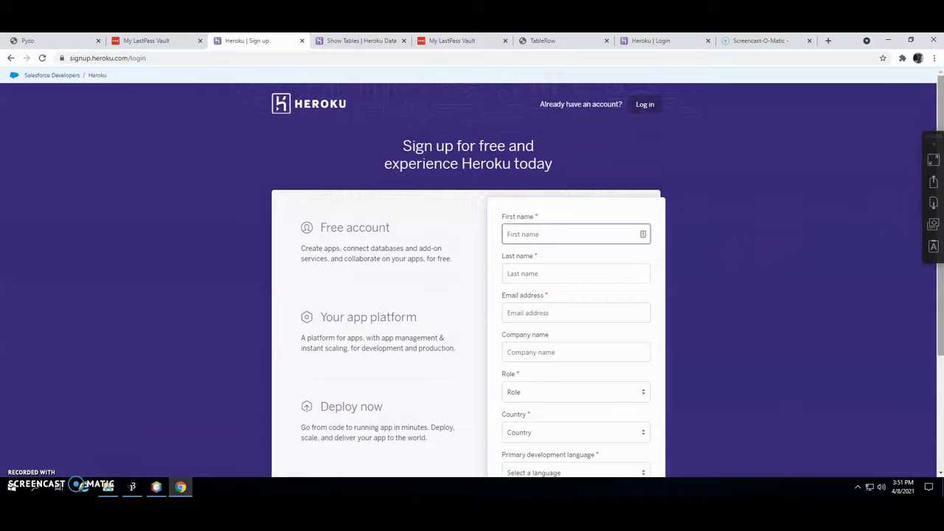
scroll(933, 155, "down", 1)
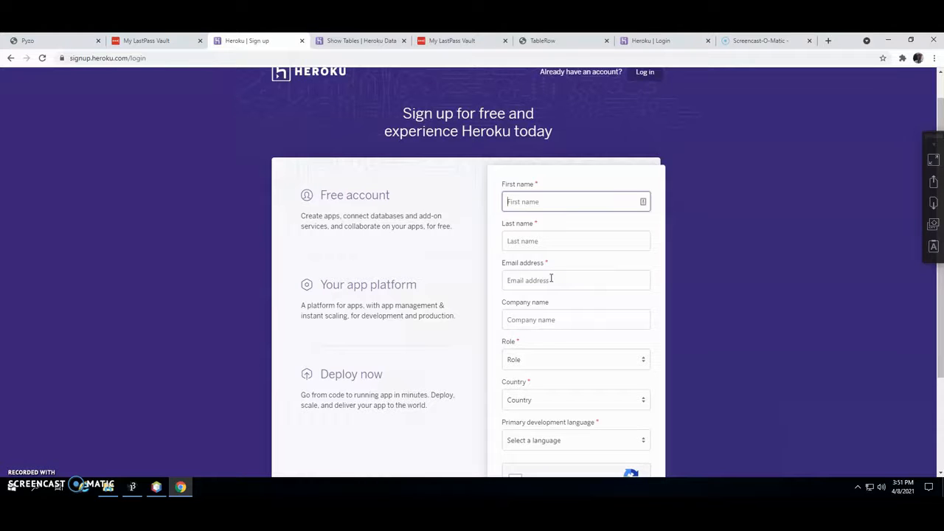
left_click(525, 361)
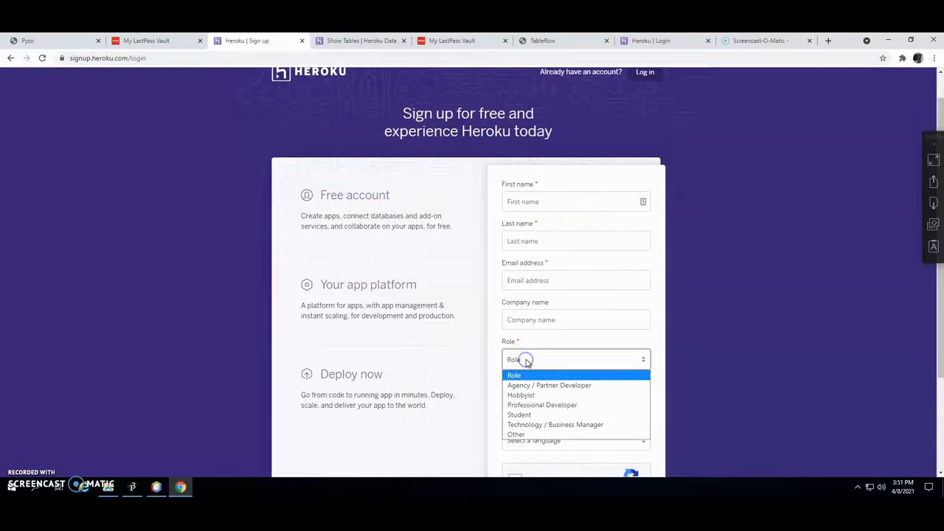
left_click(605, 342)
scroll(552, 402, "down", 2)
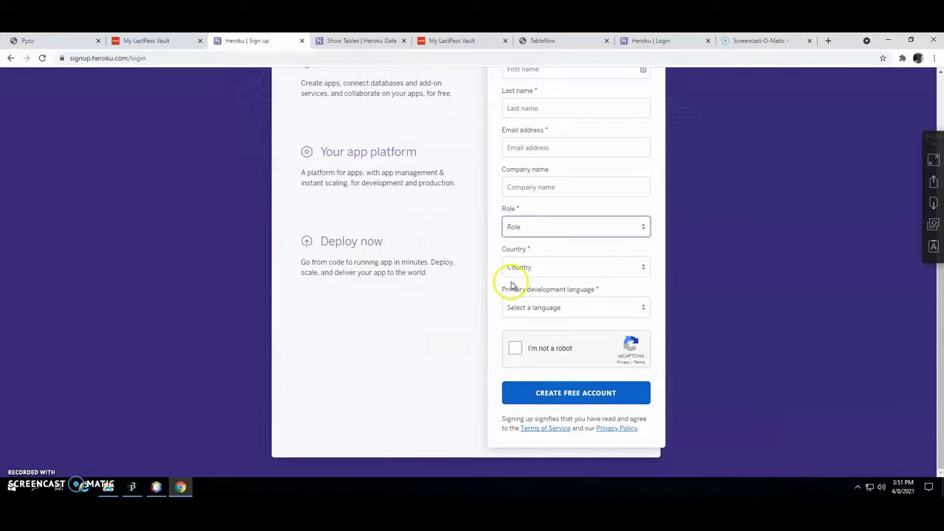
scroll(368, 221, "up", 3)
left_click(145, 59)
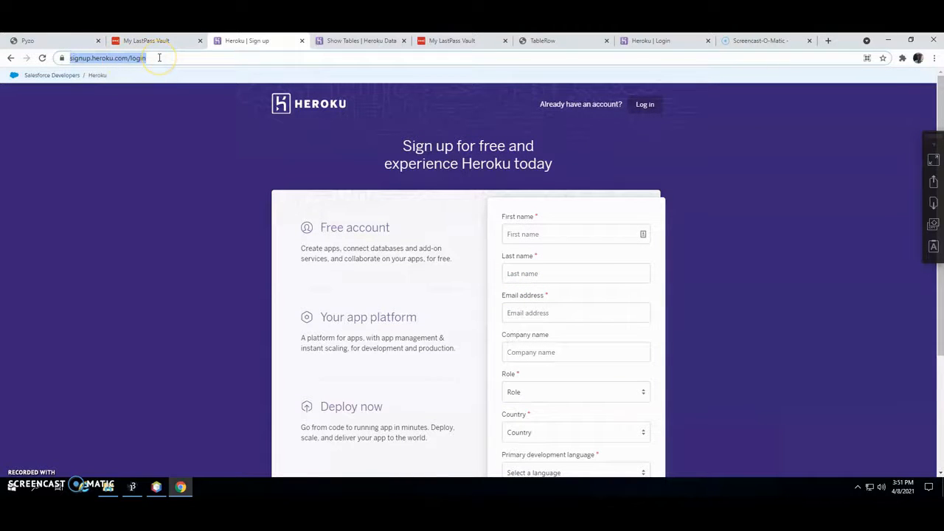
- Log in at heroku.com and choose Create new app from the New menu
type("hero")
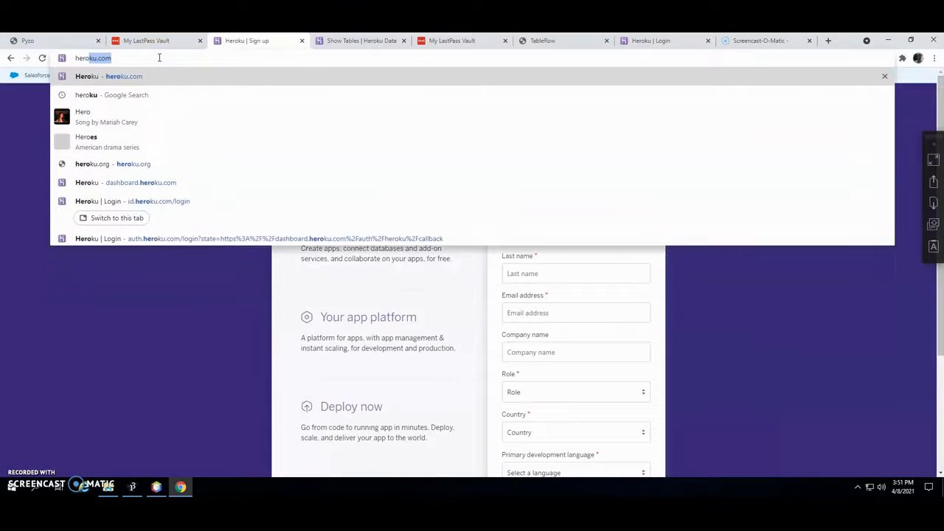
type("ku.com")
key("Return")
left_click(468, 371)
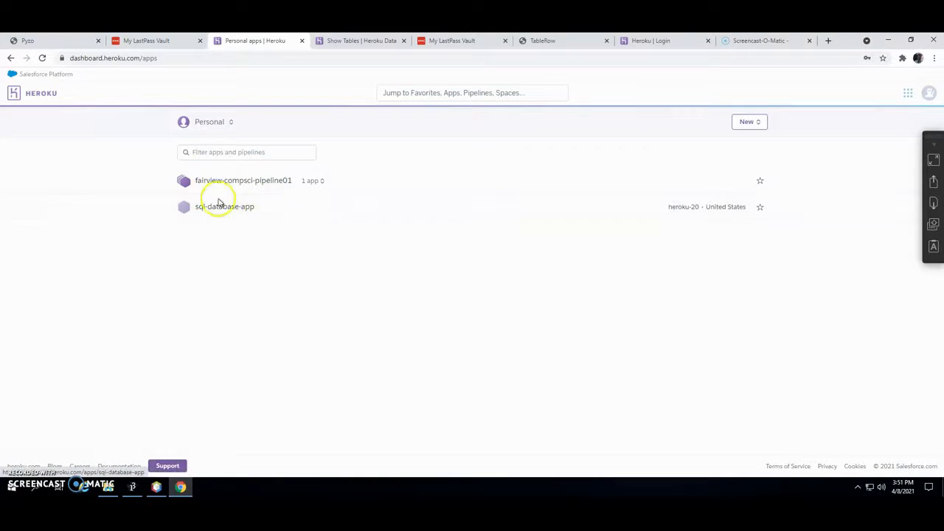
left_click(749, 123)
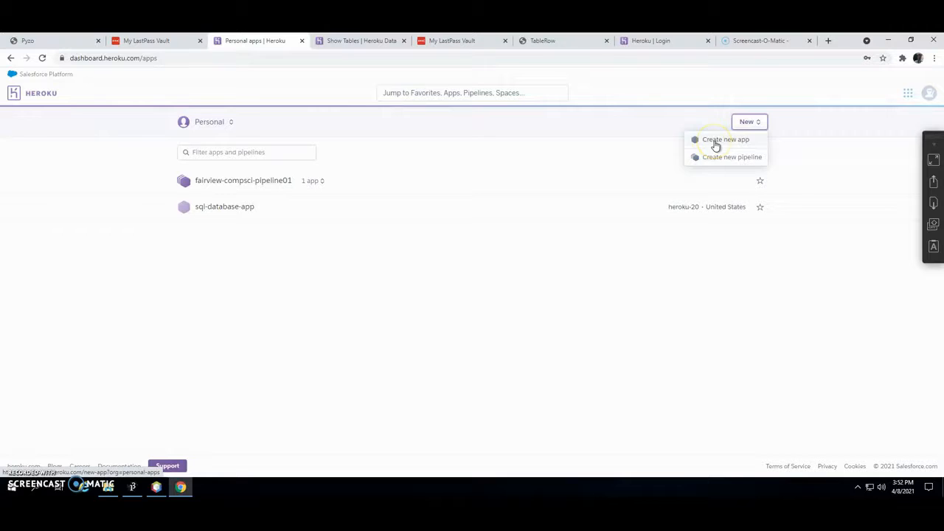
left_click(714, 142)
- Name the new app 'gesell-to-do-list' so it shows as available, region United States
left_click(352, 177)
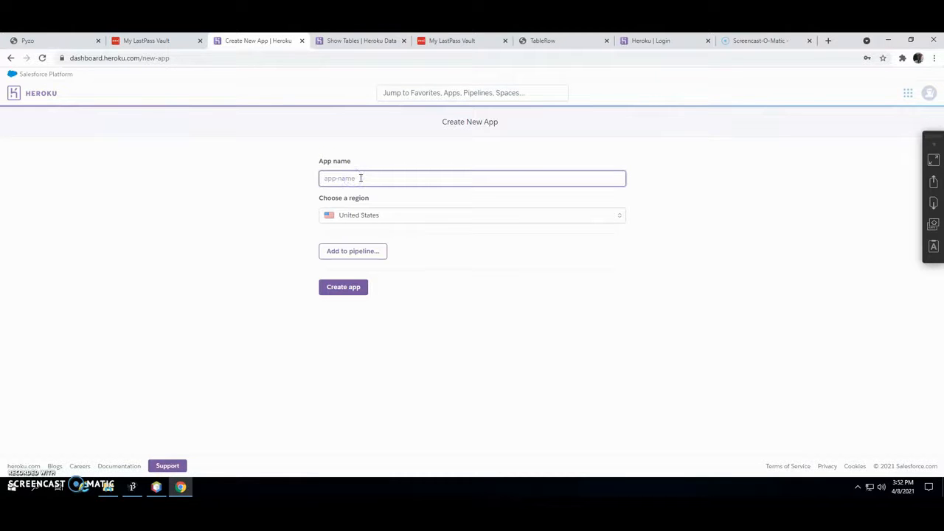
type("c")
key("BackSpace")
type("ToDoLis")
key("BackSpace")
key("BackSpace")
key("BackSpace")
key("BackSpace")
key("BackSpace")
key("BackSpace")
key("BackSpace")
type("to-app")
type("-")
key("BackSpace")
key("BackSpace")
left_click_drag(361, 178, 320, 180)
type("gesell-to-do-list")
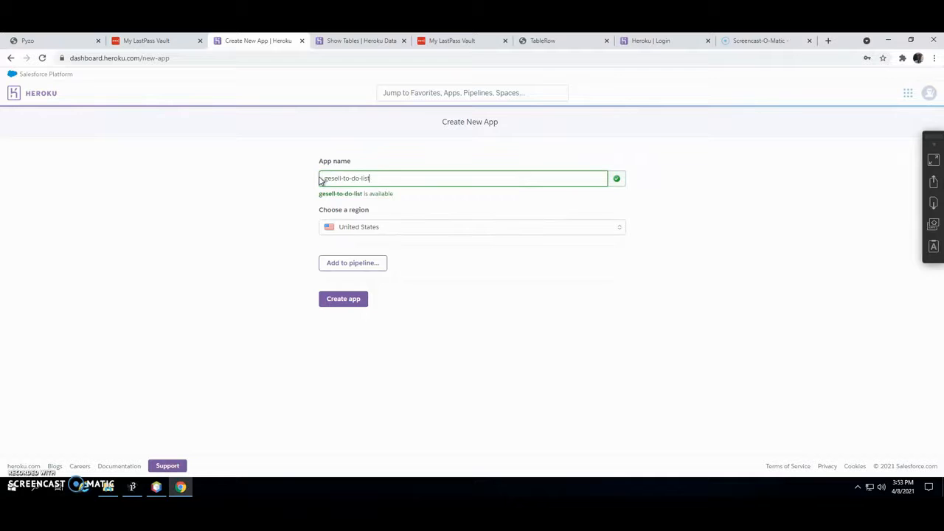
- Create the gesell-to-do-list app and go to its Resources page
left_click(343, 298)
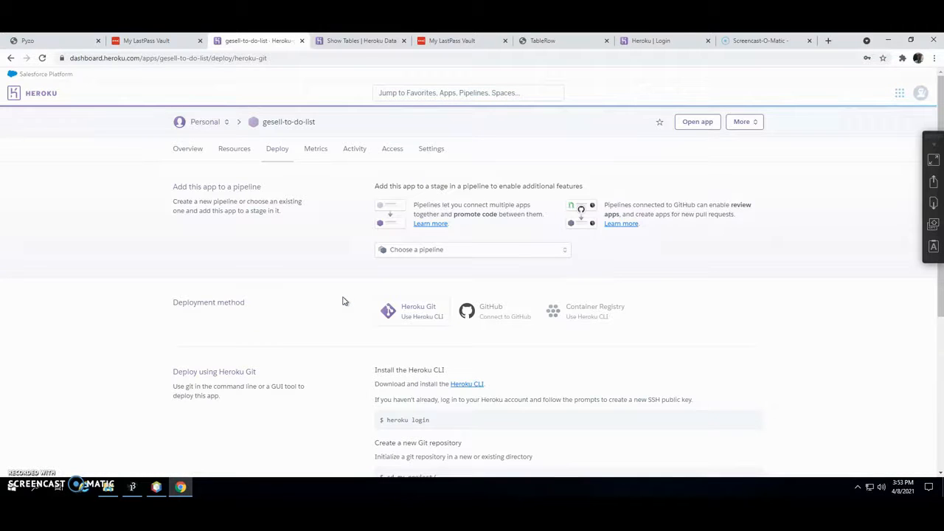
scroll(352, 308, "down", 4)
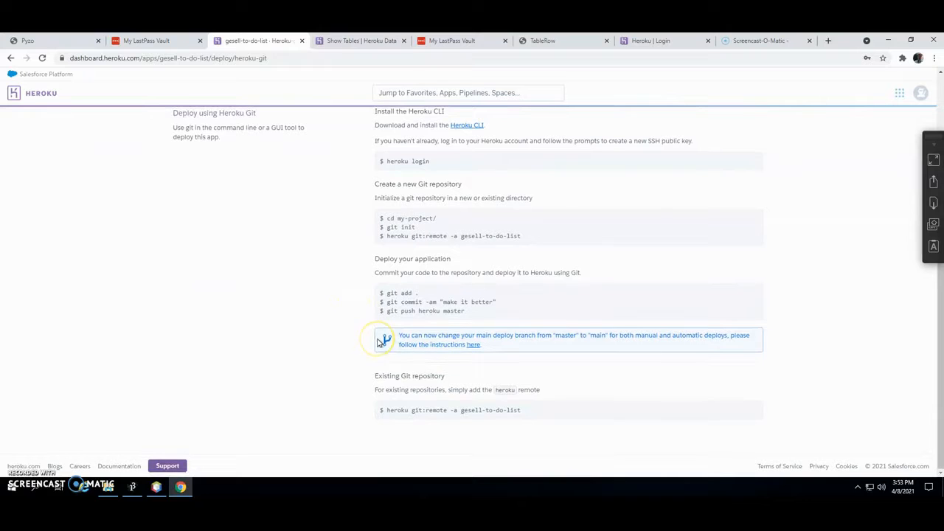
scroll(377, 341, "up", 4)
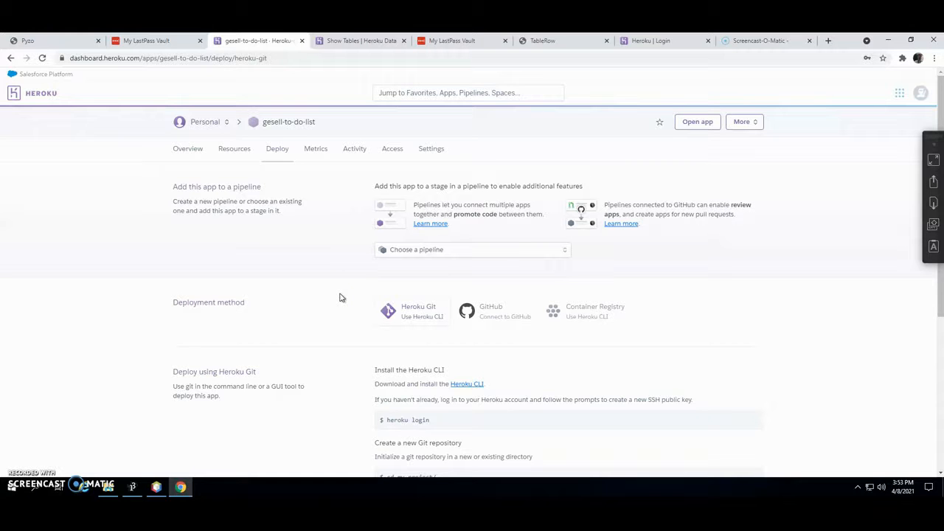
left_click(233, 151)
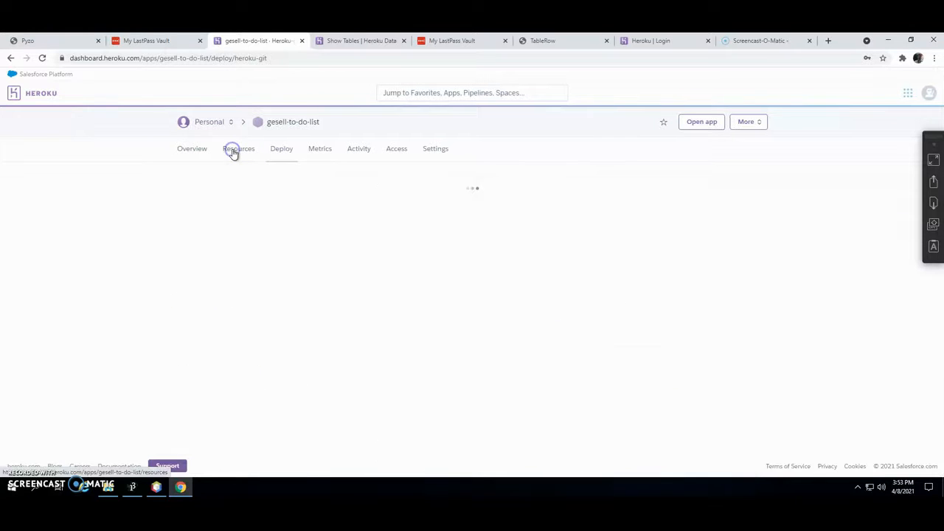
- Search the add-ons for 'postgres' and select Heroku Postgres
left_click(239, 285)
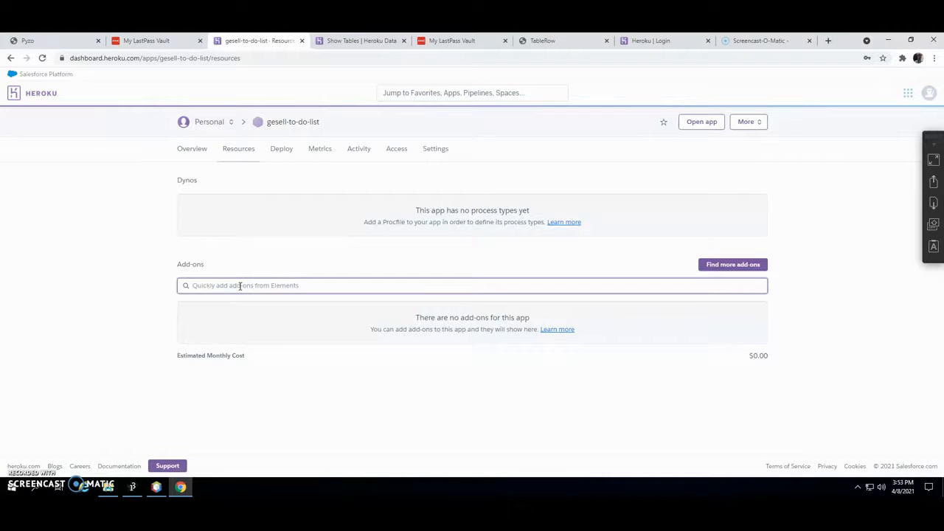
type("pos")
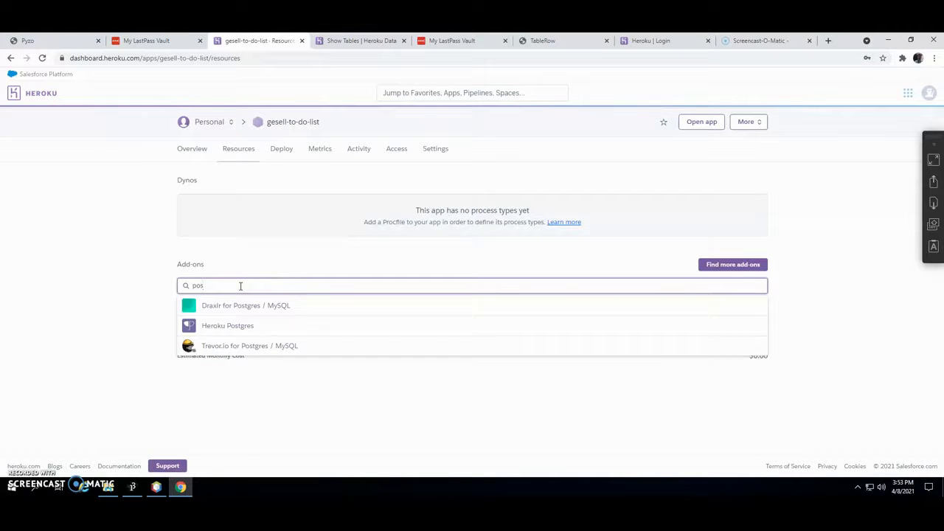
type("tgres")
left_click(229, 334)
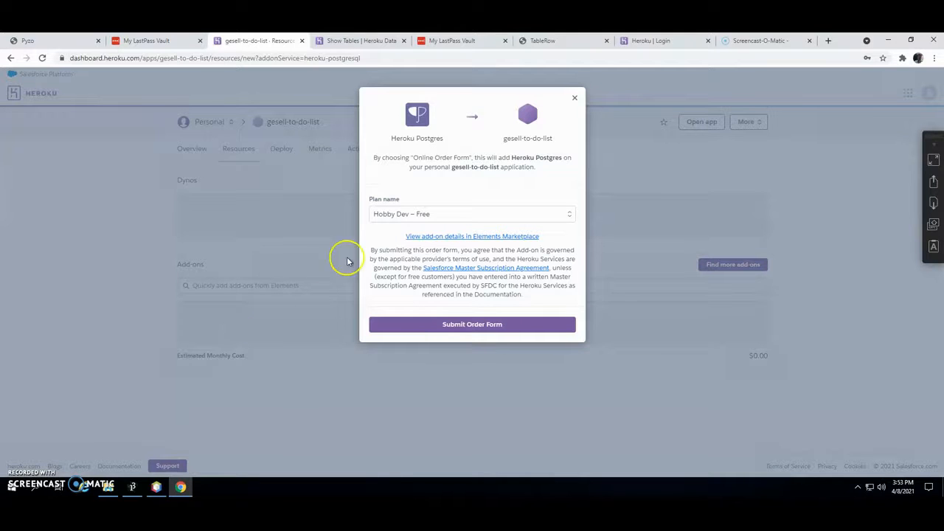
- Keep the Hobby Dev – Free plan and submit the Heroku Postgres order
left_click(535, 213)
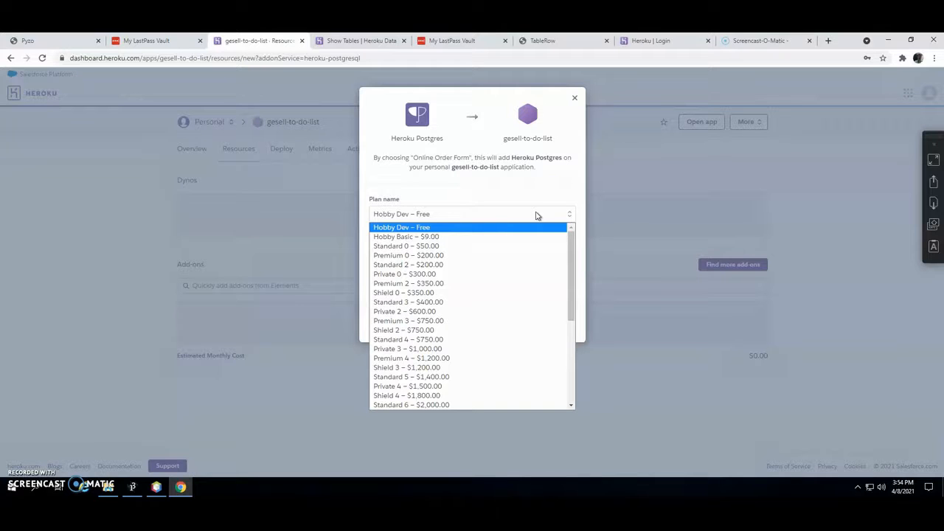
left_click(422, 227)
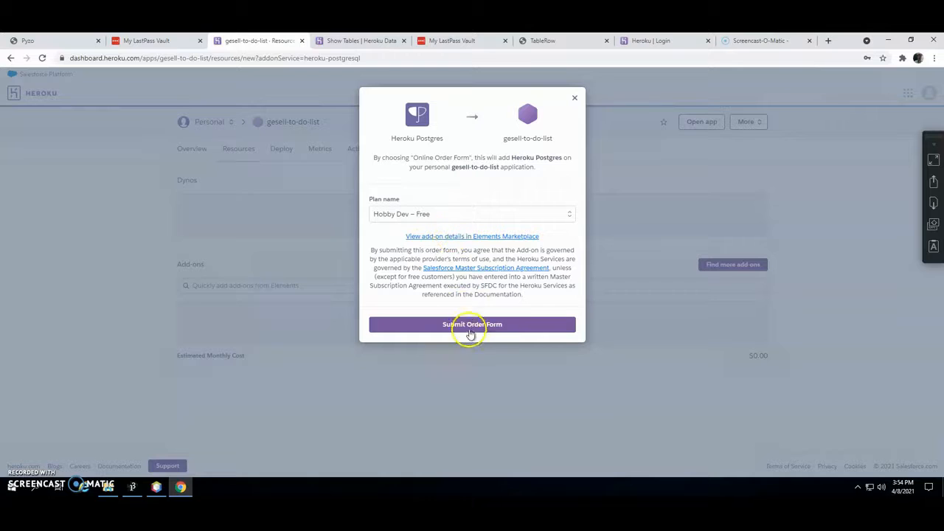
left_click(463, 326)
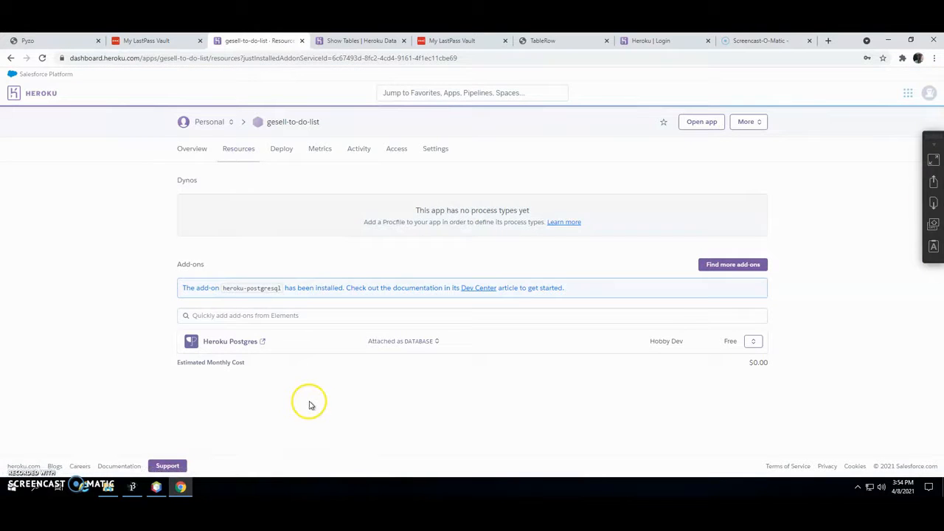
- Open the postgresql-concave-84659 datastore page and switch to its Settings
left_click(240, 343)
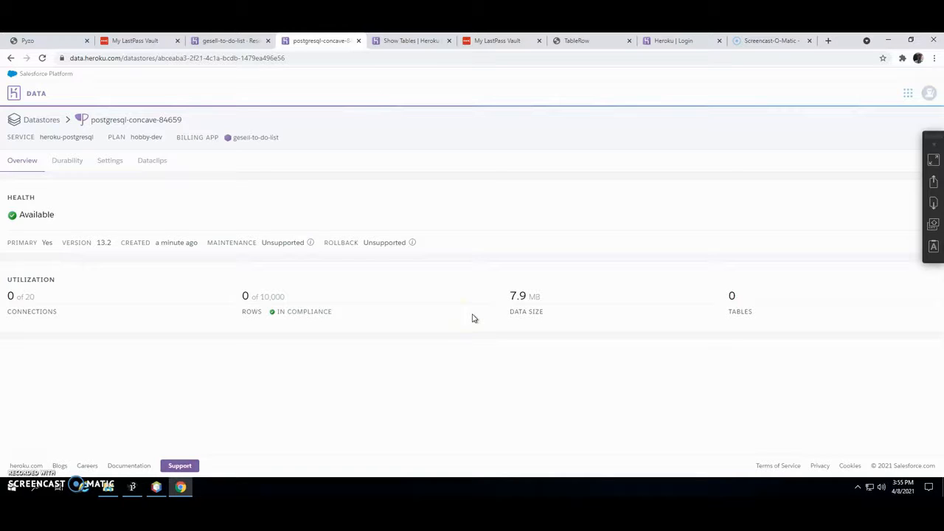
left_click(104, 230)
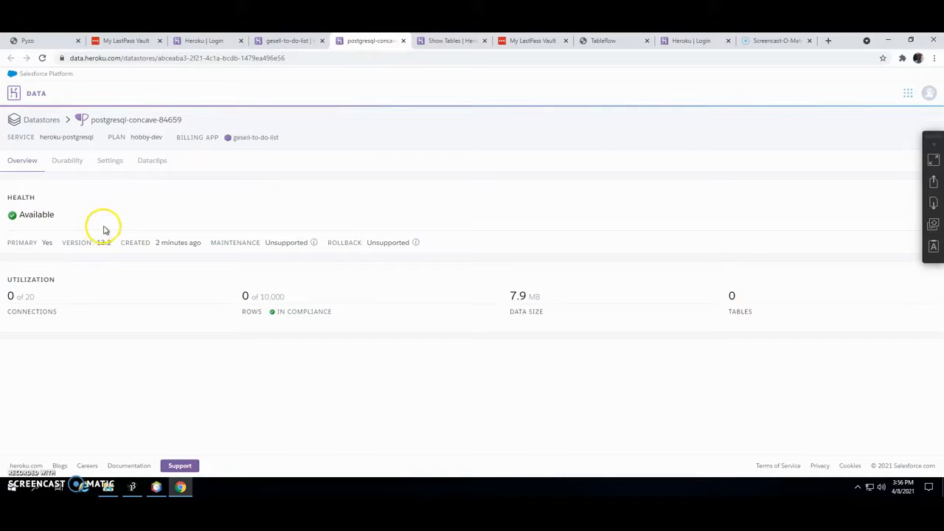
left_click(110, 162)
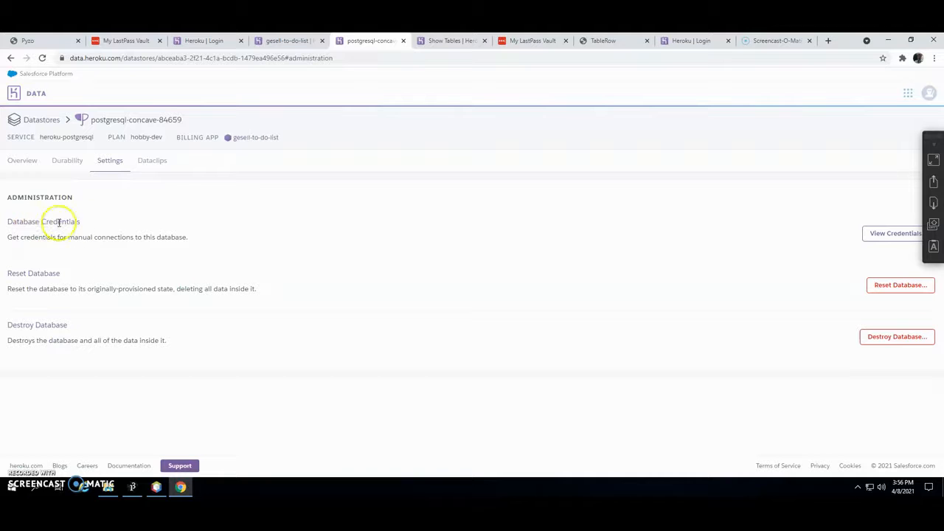
- Reveal the database credentials (host, user, port, password, URI), then return to NetBeans
left_click(891, 234)
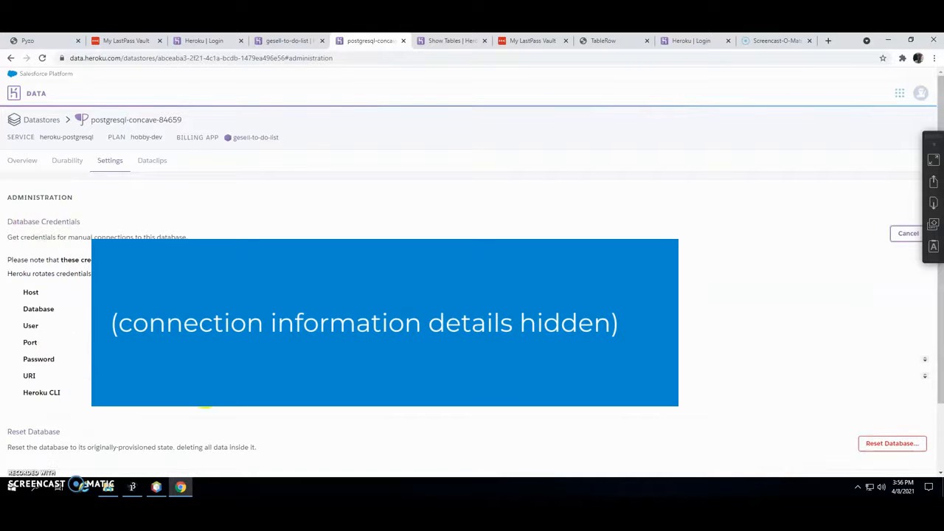
scroll(103, 236, "down", 1)
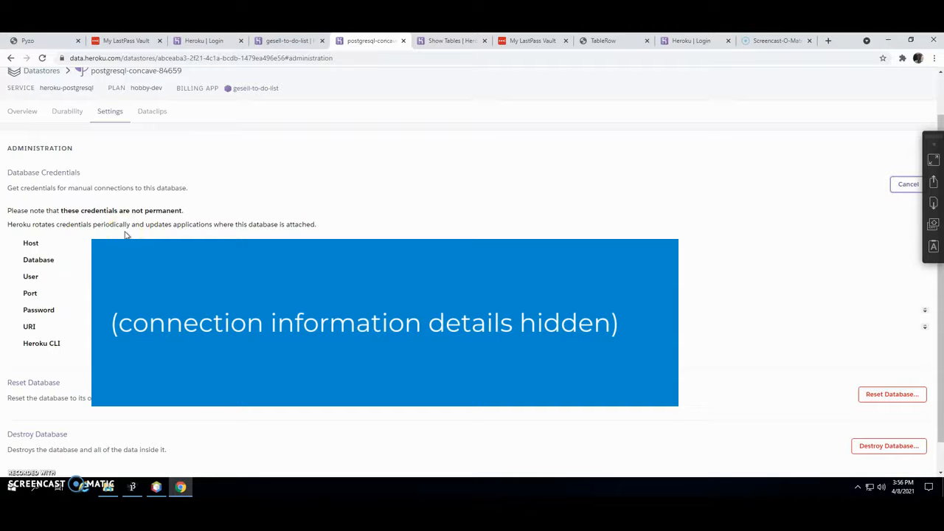
left_click(156, 489)
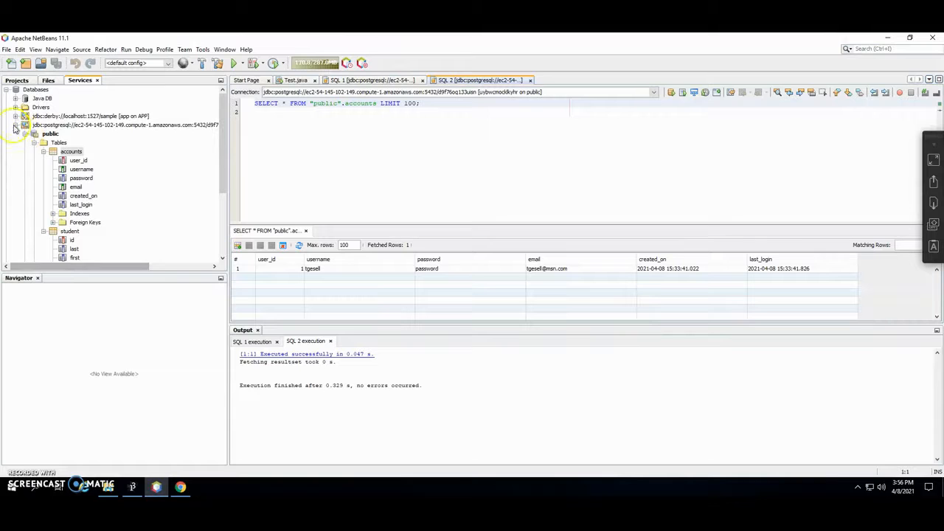
- Collapse the existing postgres connection and start a New Connection from Databases
left_click(20, 127)
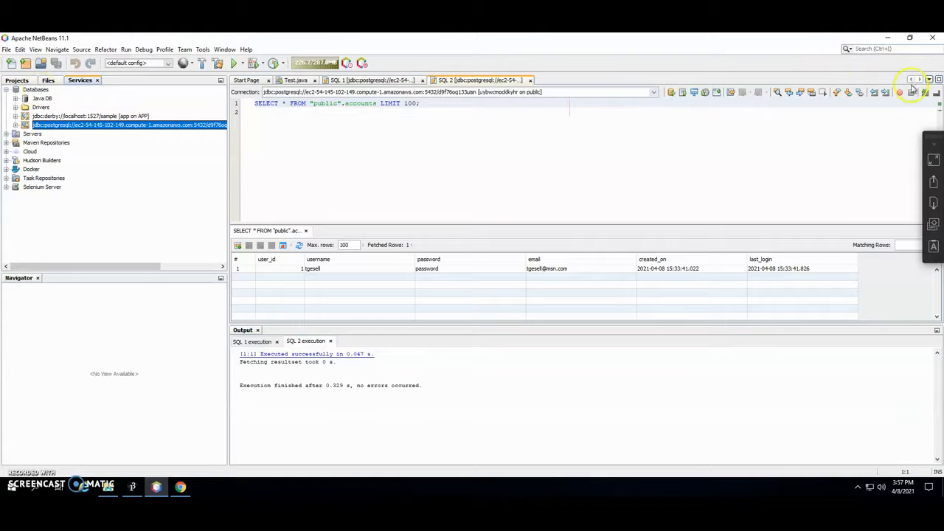
left_click(30, 90)
right_click(30, 90)
left_click(68, 98)
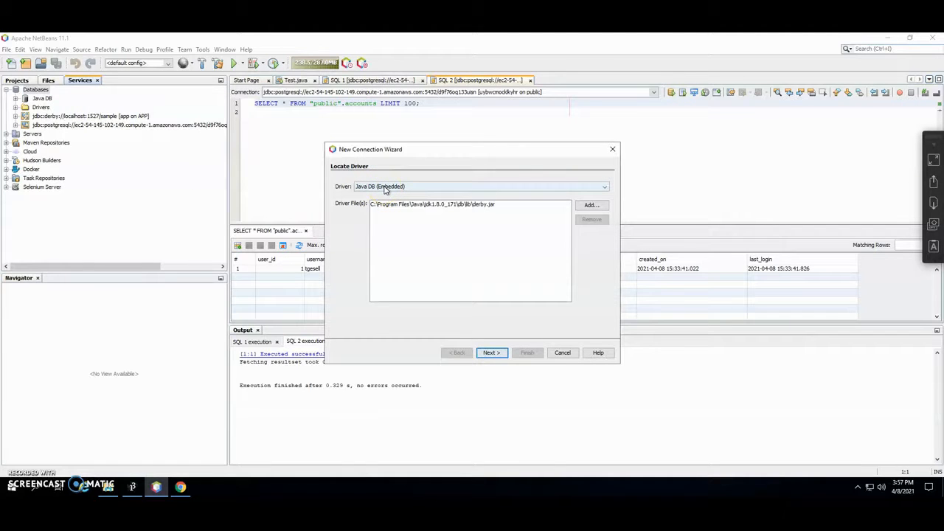
- Select the PostgreSQL driver and advance to the Customize Connection step
left_click(385, 189)
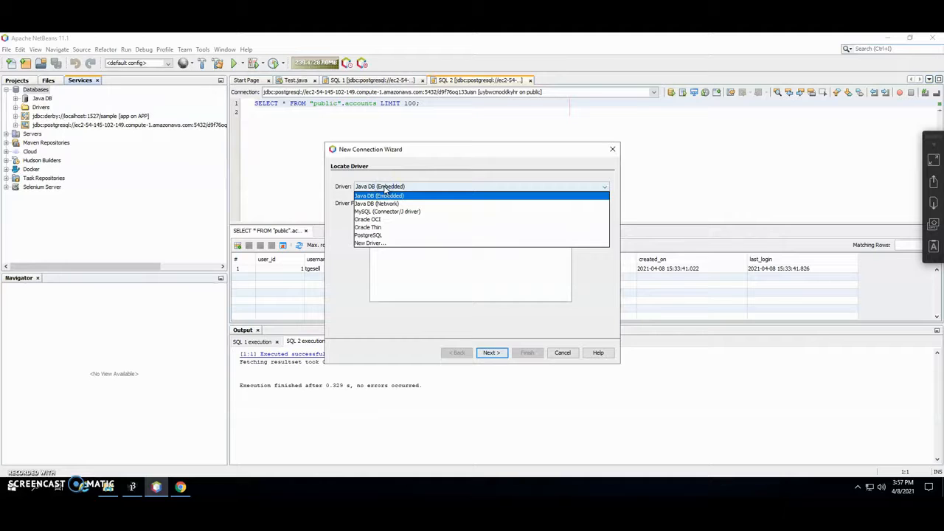
left_click(375, 237)
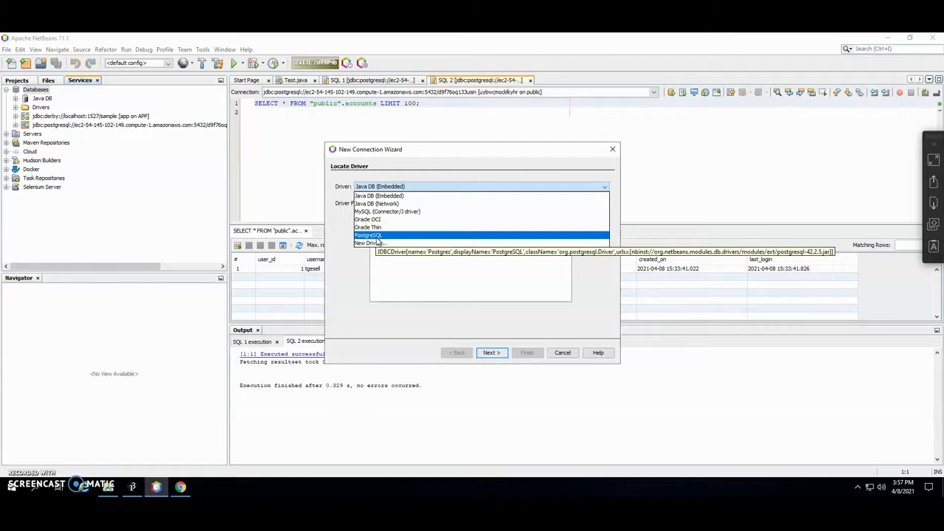
left_click(374, 236)
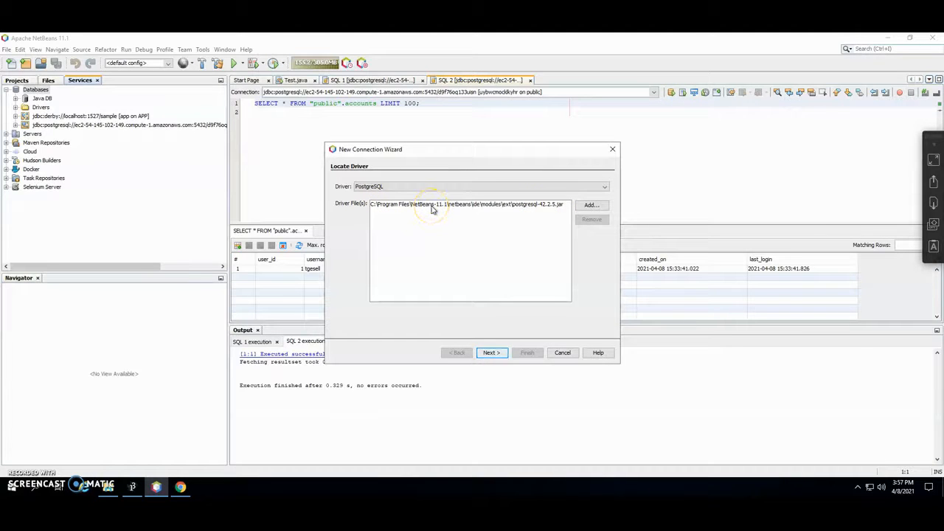
left_click(490, 353)
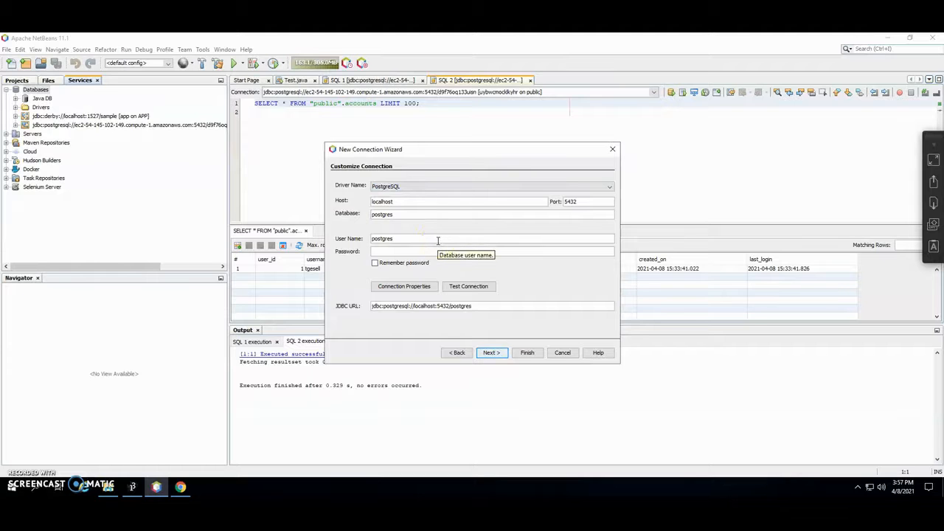
- Copy the Heroku host, database, user, port and password into Customize Connection, then proceed to schema selection
left_click(181, 487)
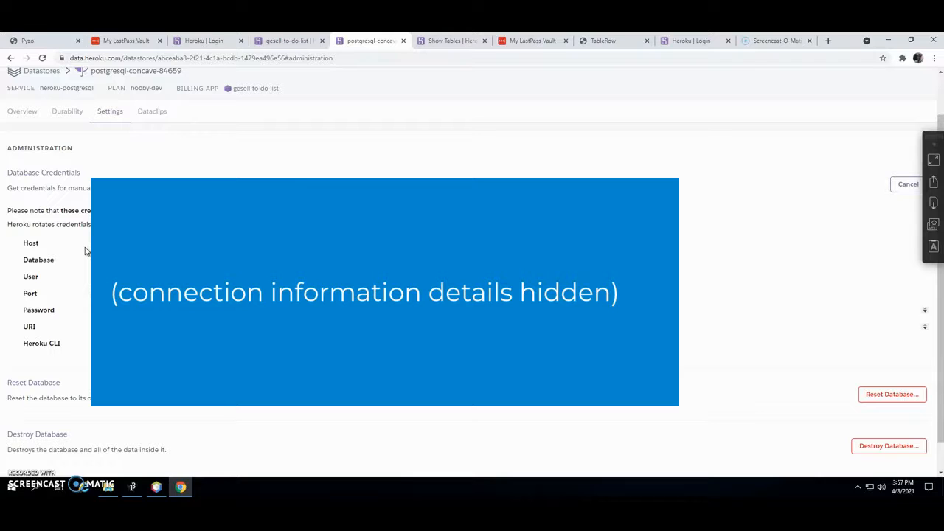
left_click(157, 487)
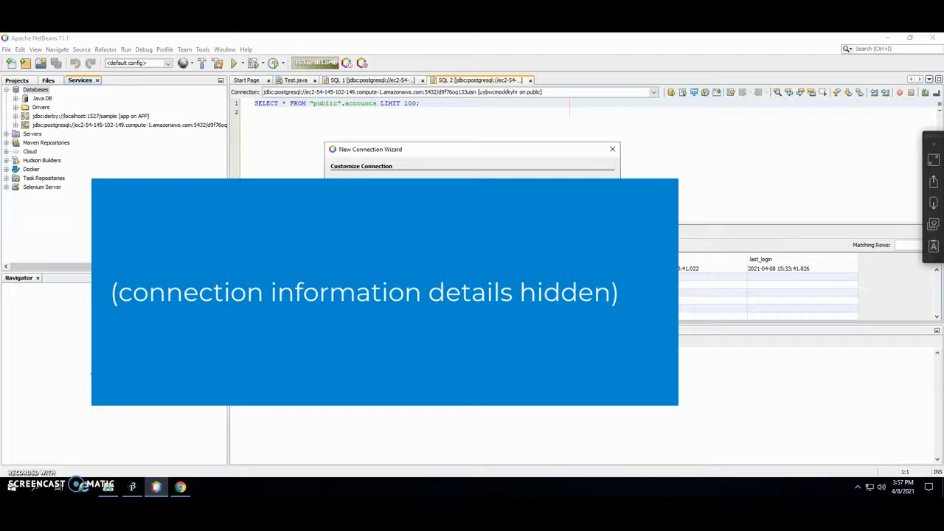
left_click(180, 487)
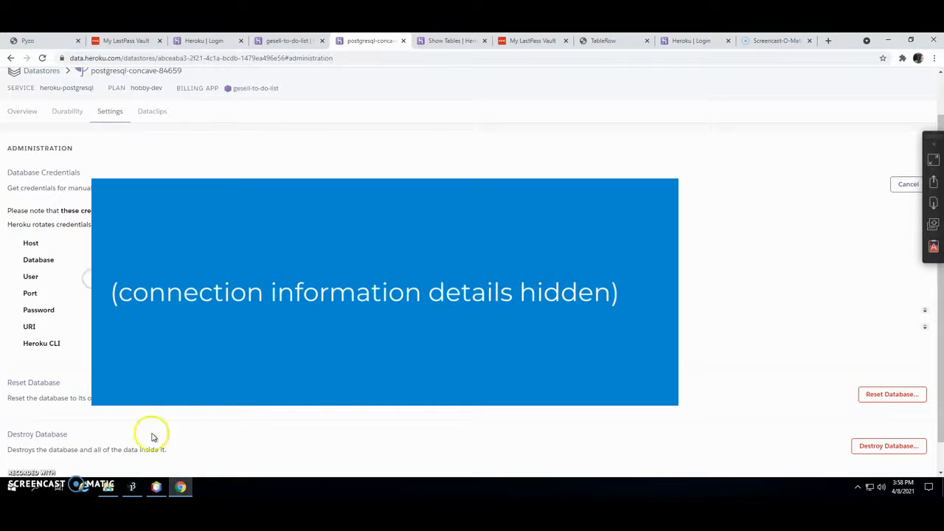
left_click(157, 487)
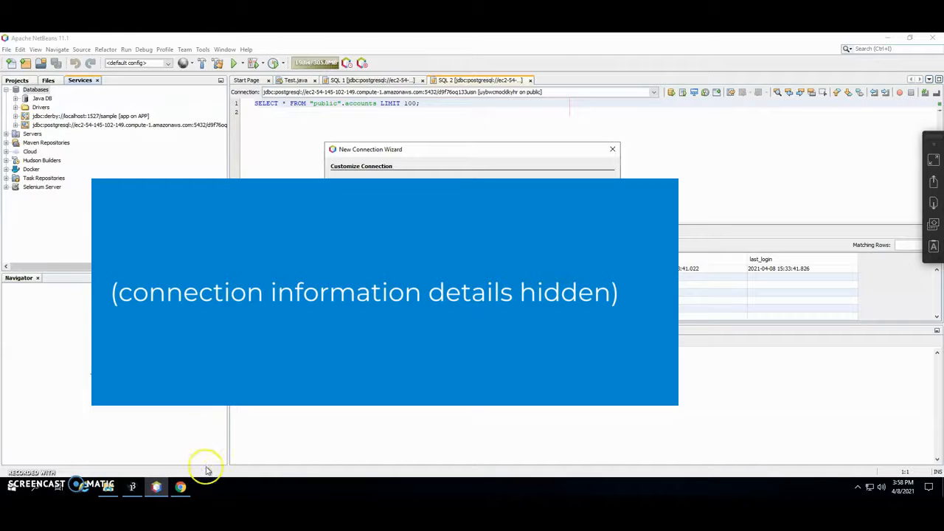
left_click(180, 486)
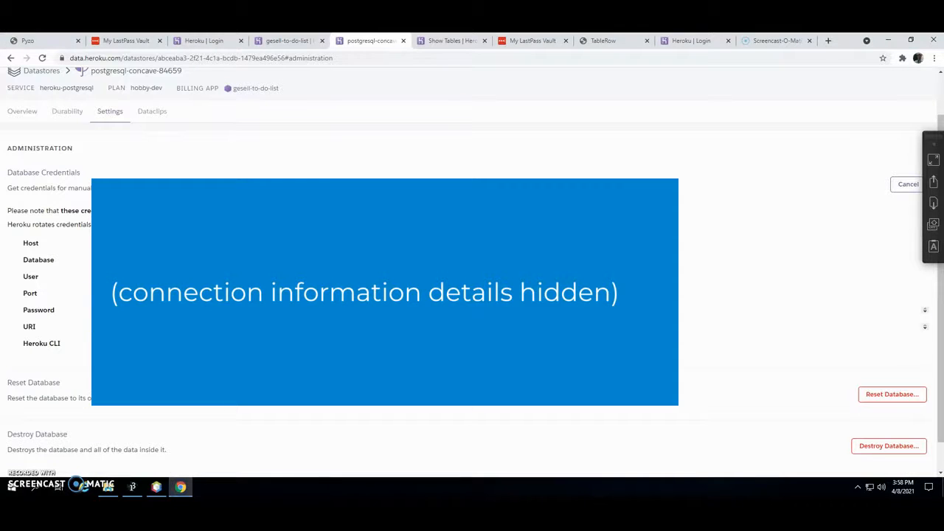
mouse_move(413, 311)
left_mouse_down()
mouse_move(354, 325)
mouse_move(92, 313)
left_mouse_up()
left_click(159, 488)
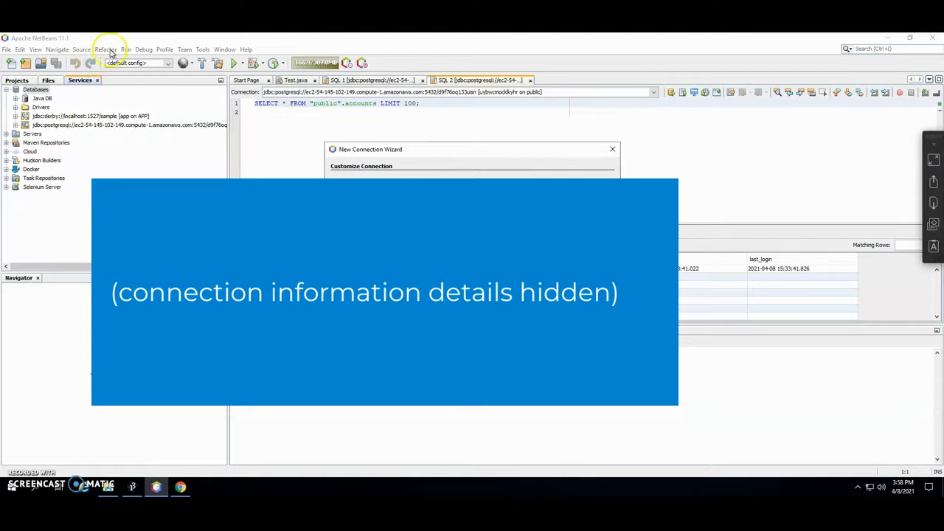
left_click(180, 486)
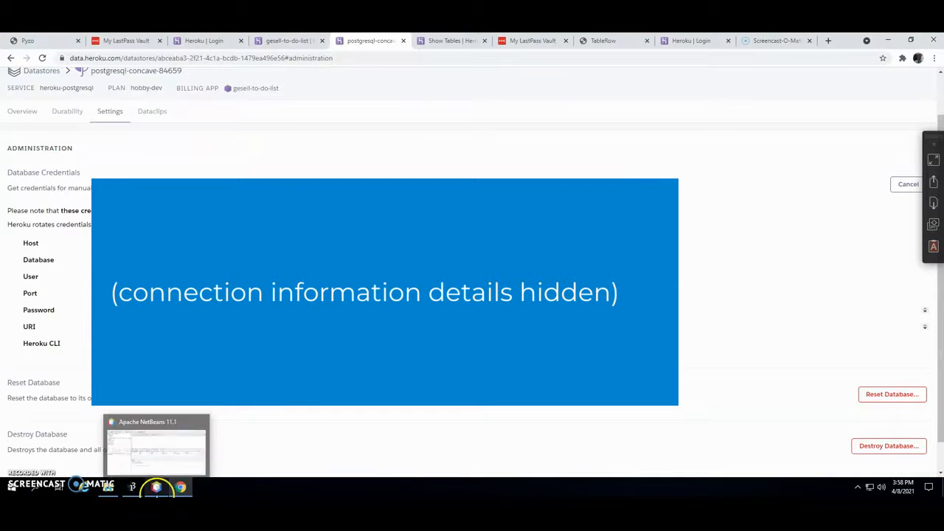
left_click(156, 487)
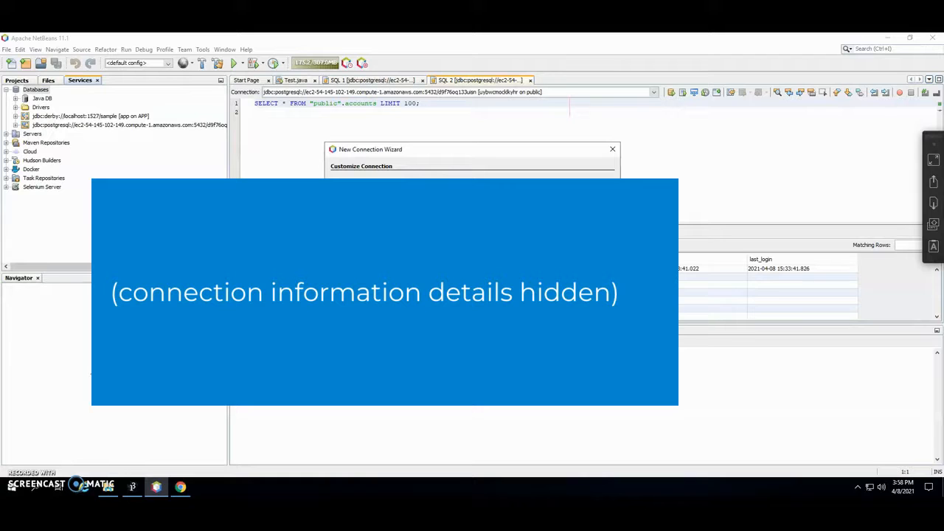
left_click(518, 257)
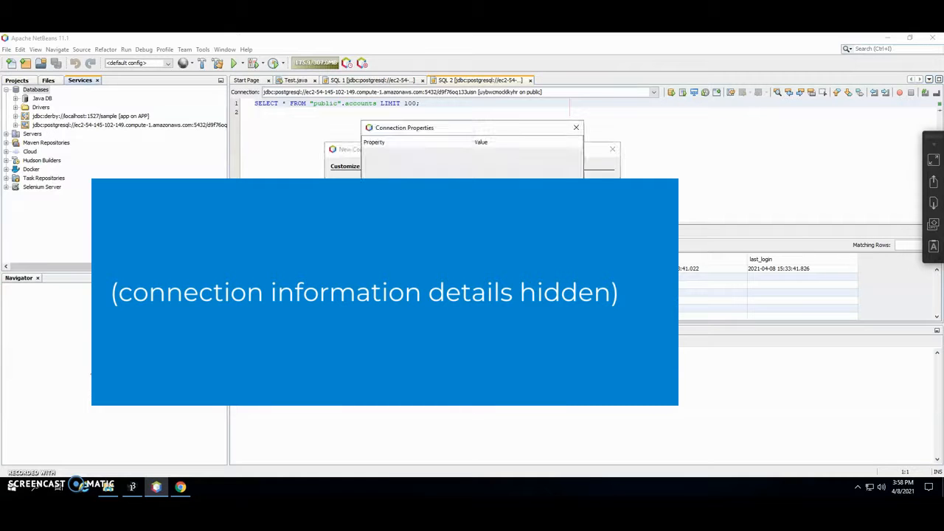
left_click(525, 378)
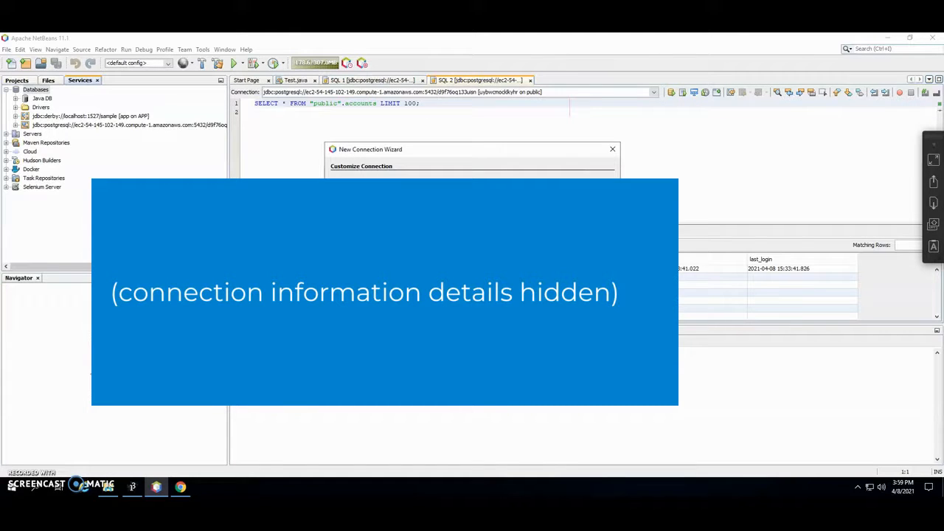
left_click(491, 352)
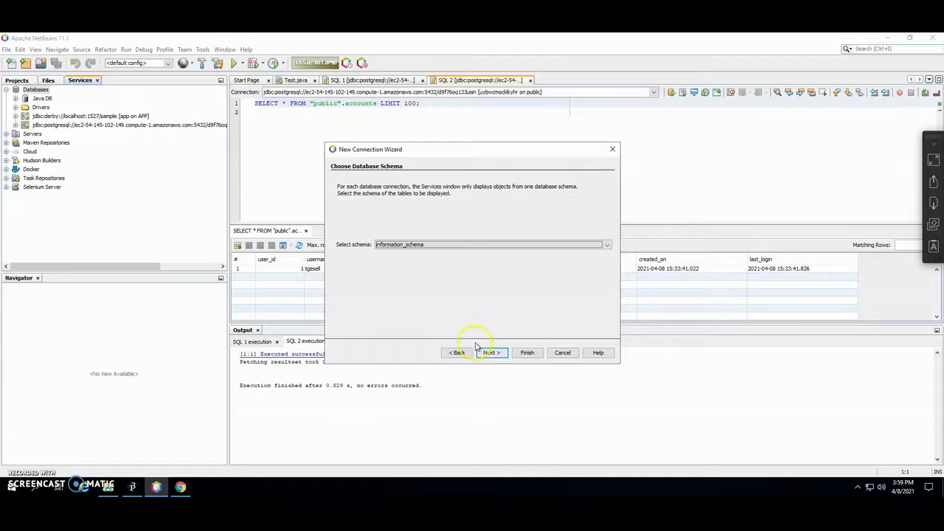
- Choose the 'public' schema and finish the wizard to create the Heroku PostgreSQL connection
left_click(394, 246)
left_click(385, 270)
left_click(490, 353)
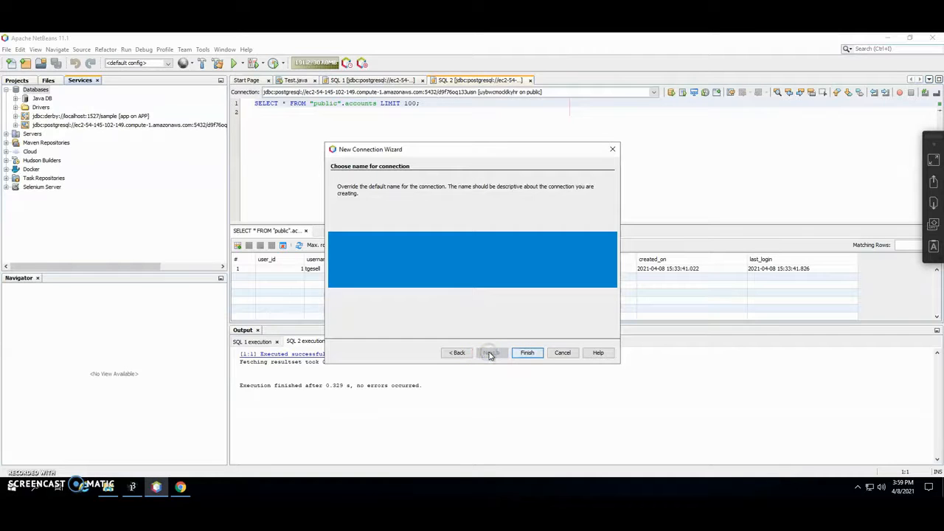
left_click(536, 360)
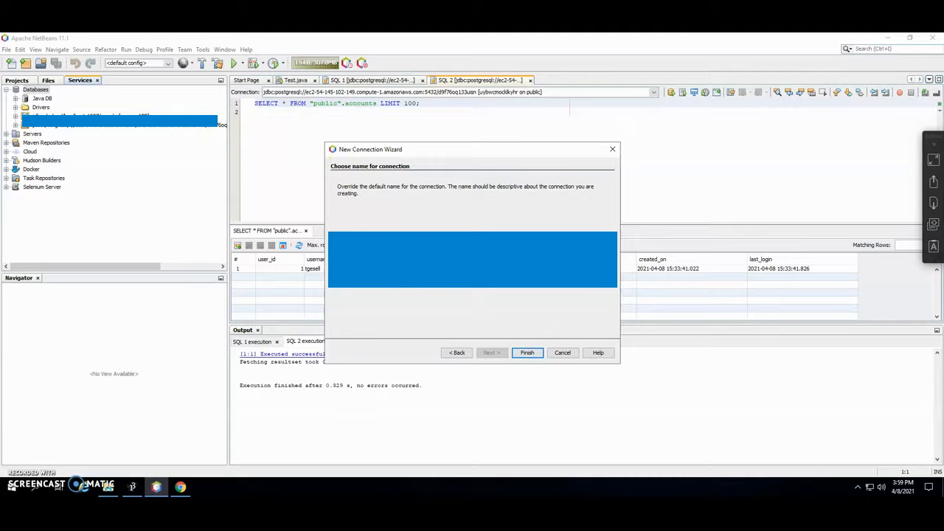
left_click(528, 354)
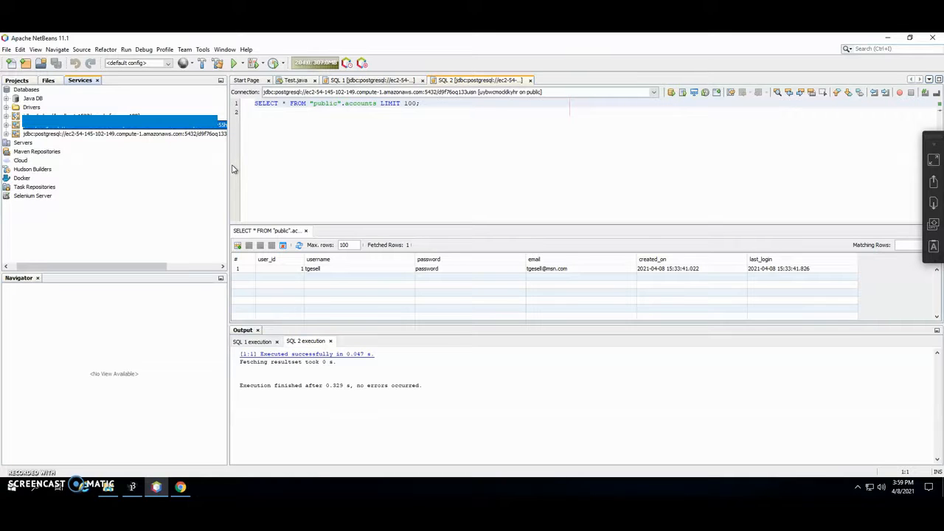
- Expand the new connection's public schema Tables and start a new table named 'Students'
double_click(144, 135)
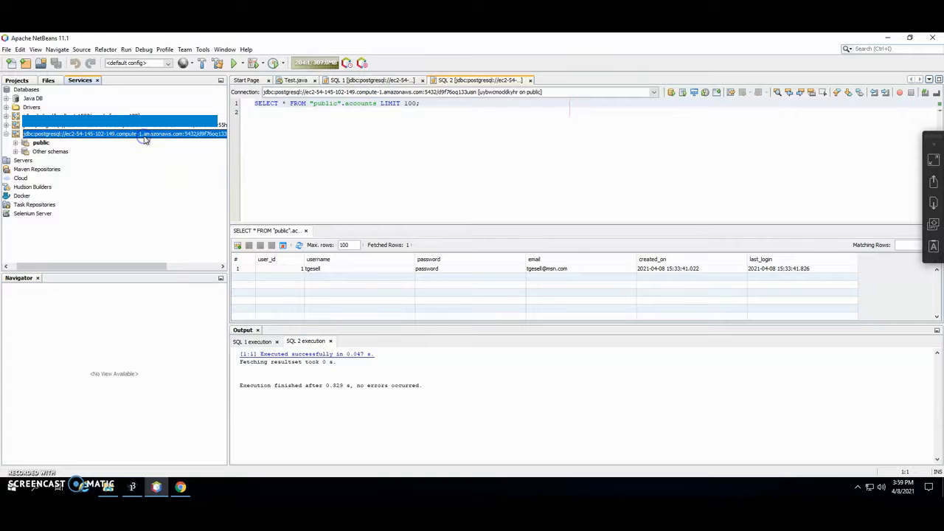
left_click(7, 134)
left_click(6, 125)
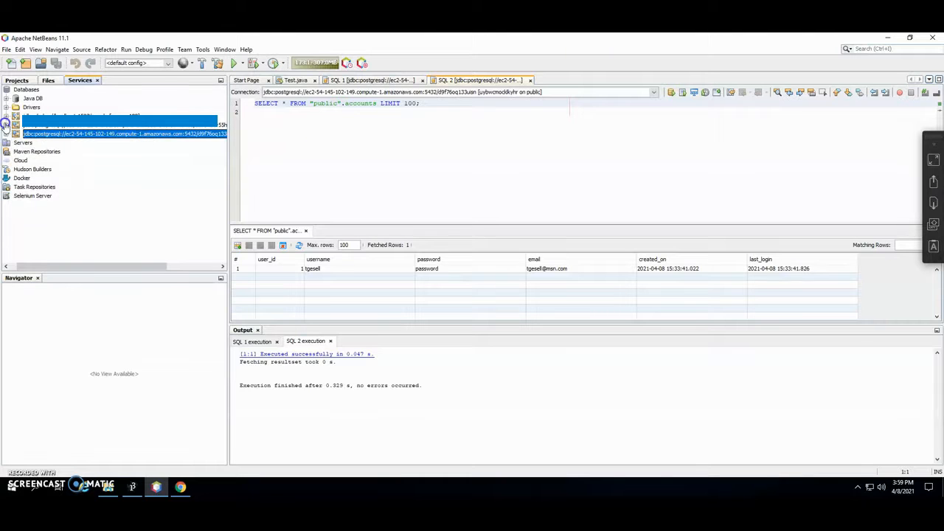
left_click(16, 134)
left_click(25, 143)
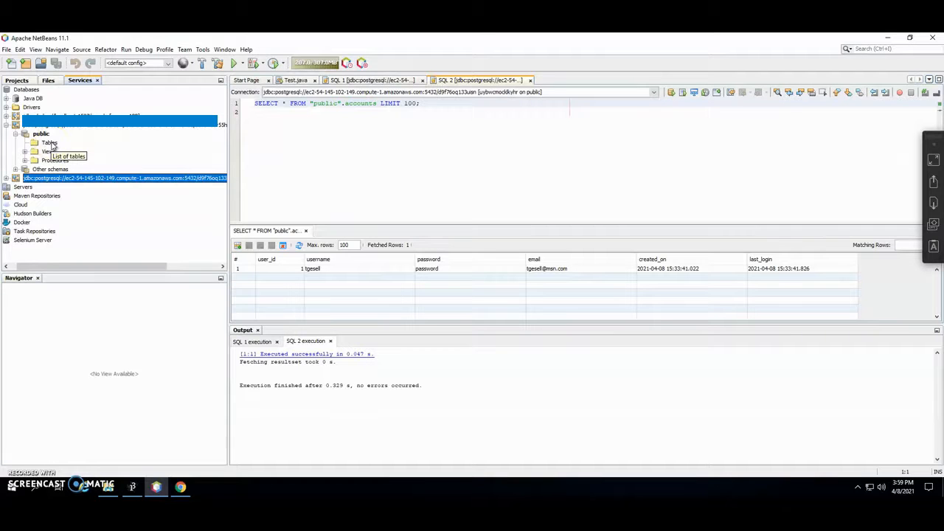
right_click(50, 144)
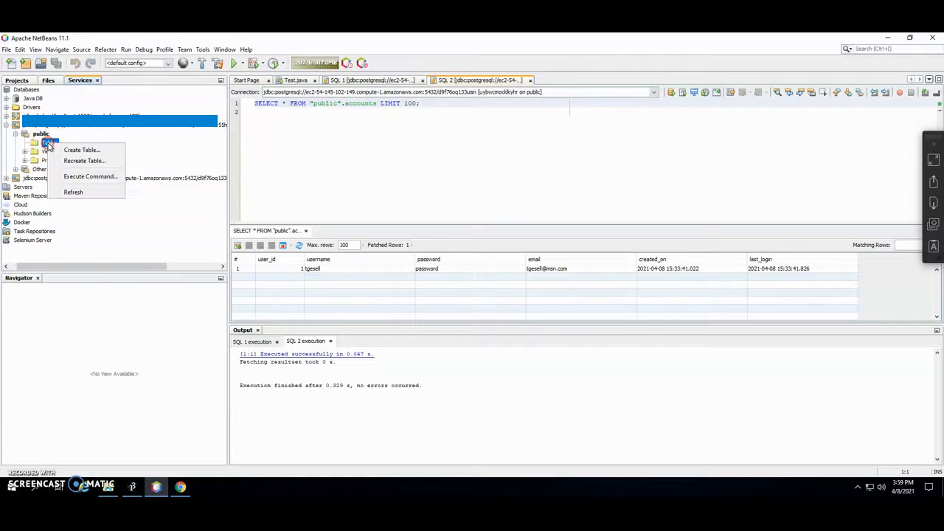
left_click(70, 149)
double_click(362, 190)
type("Students")
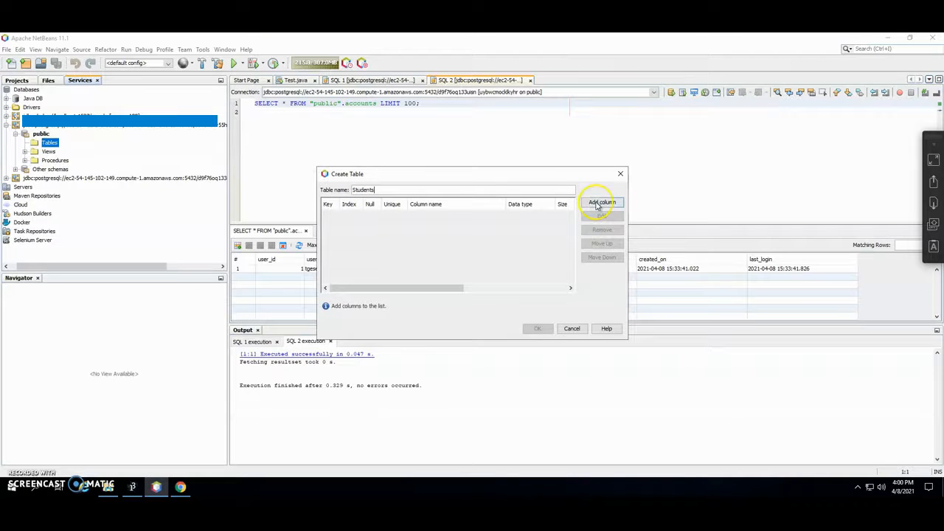
- Add a studentID column of type INT4 set as the primary key
left_click(602, 202)
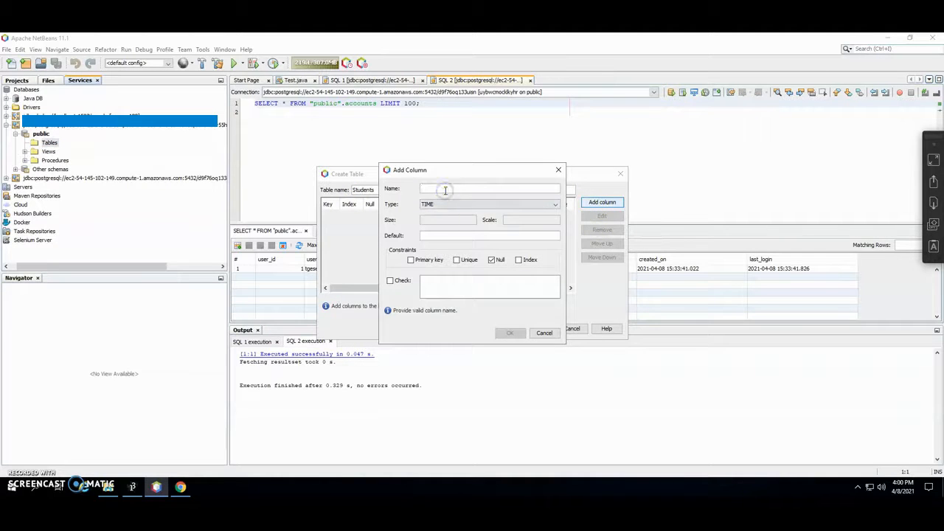
type("studentID")
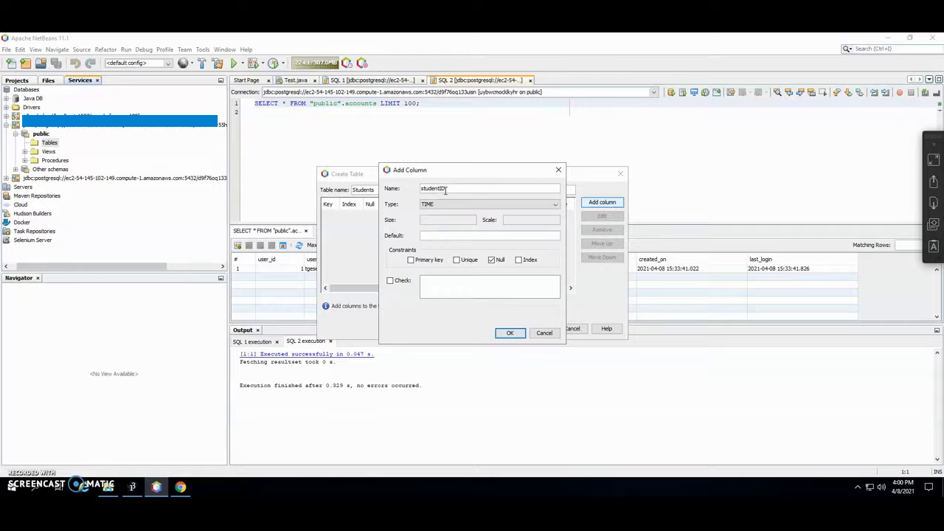
left_click(447, 205)
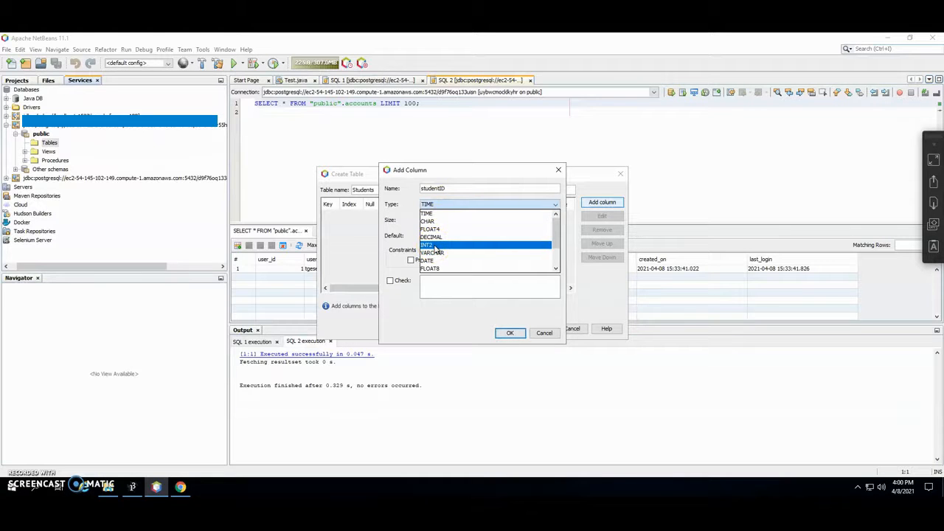
left_click(436, 246)
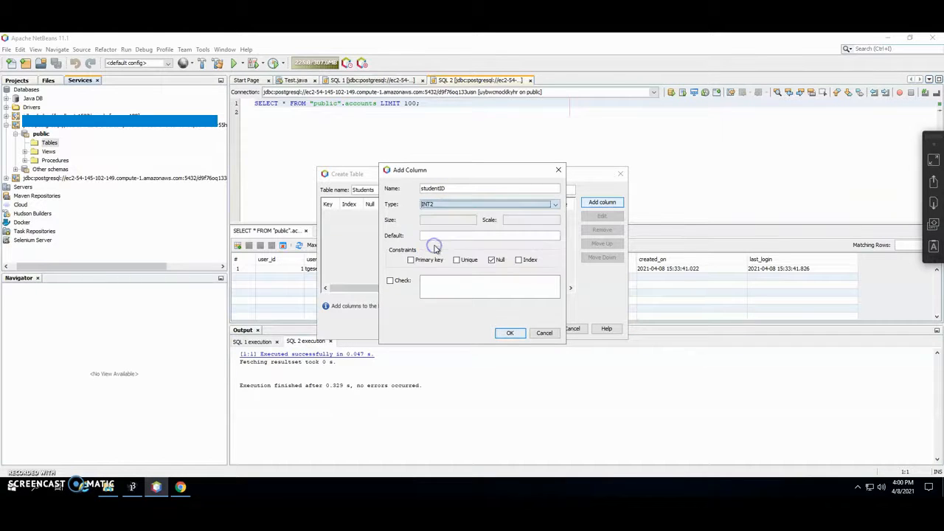
left_click(428, 204)
scroll(439, 258, "down", 1)
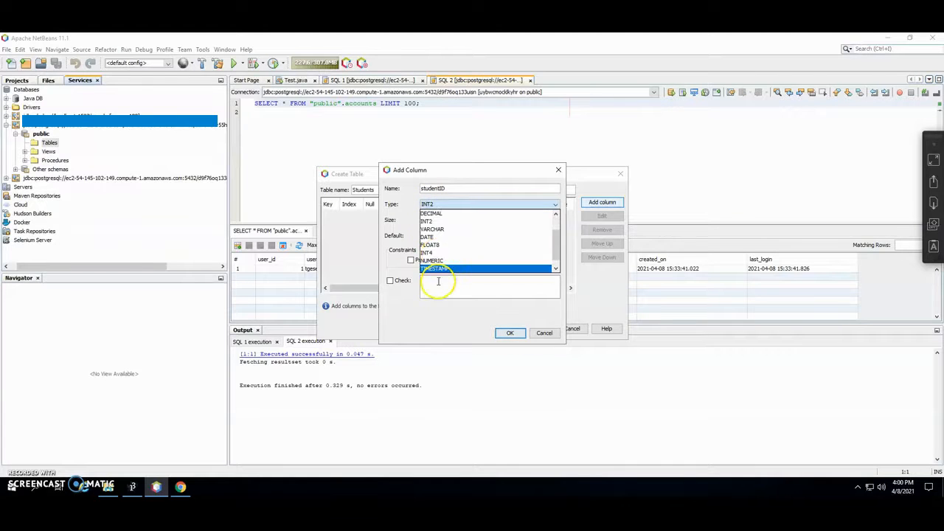
left_click(436, 247)
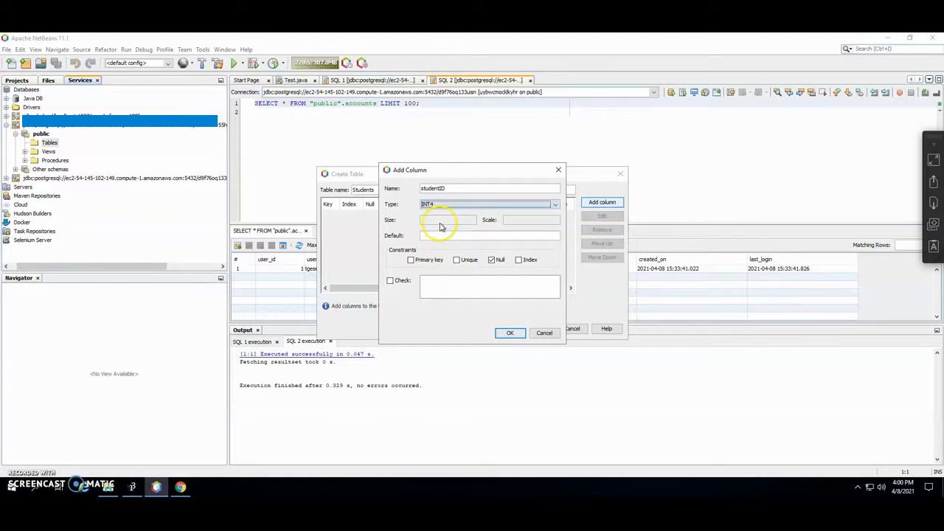
left_click(444, 235)
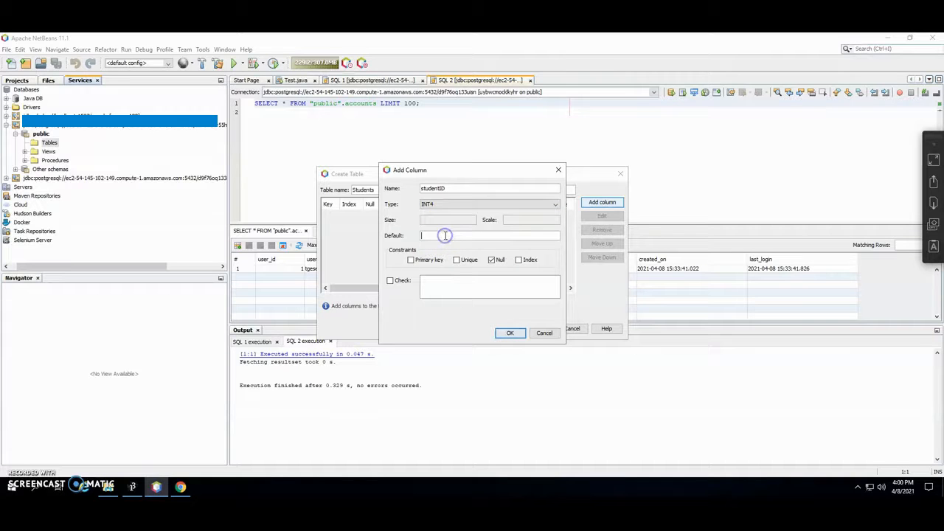
left_click(413, 260)
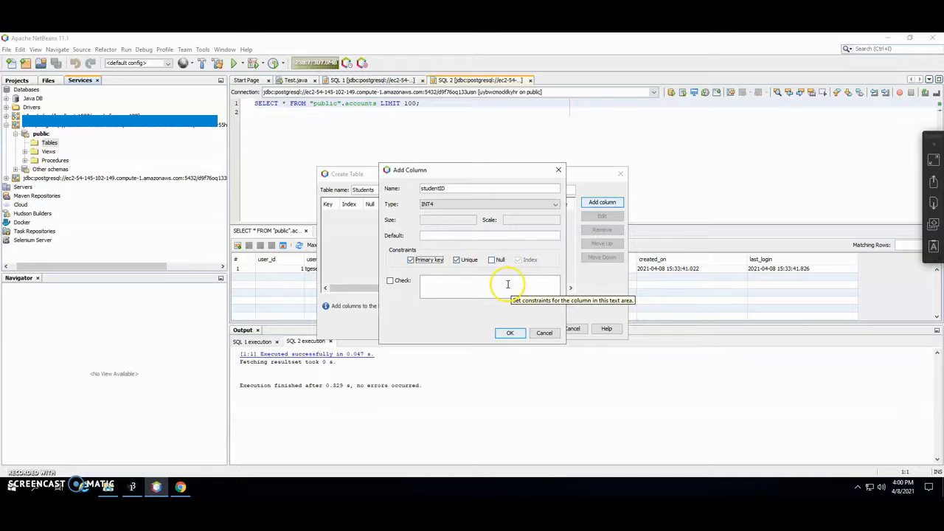
left_click(510, 332)
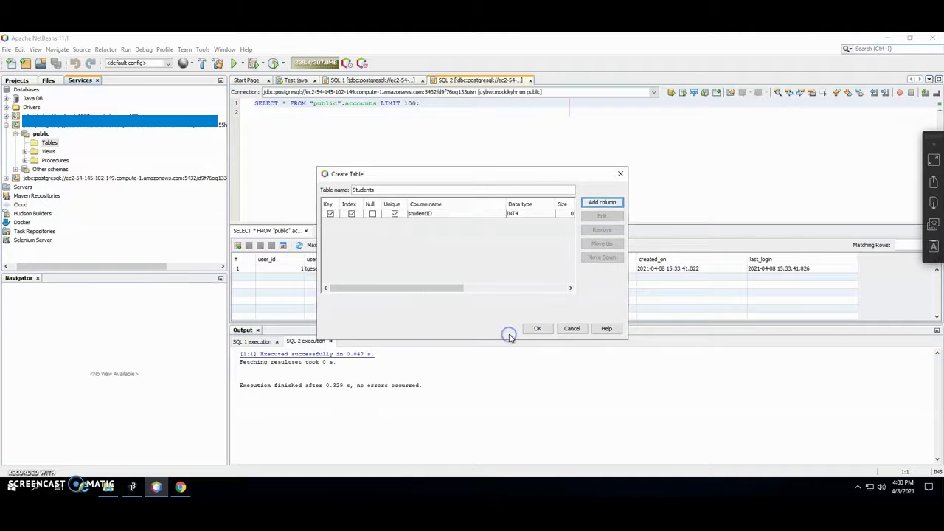
- Add LastName and FirstName columns, both VARCHAR with size 255
left_click(602, 202)
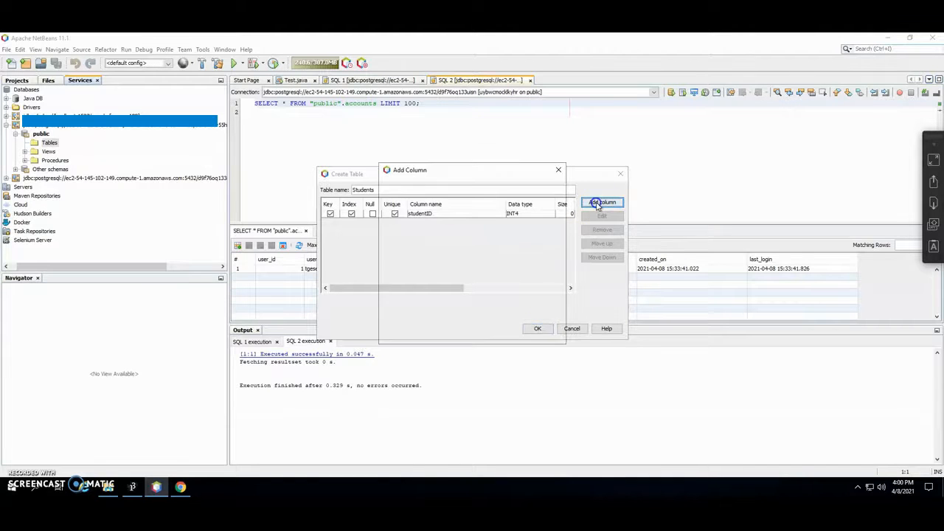
type("LastName")
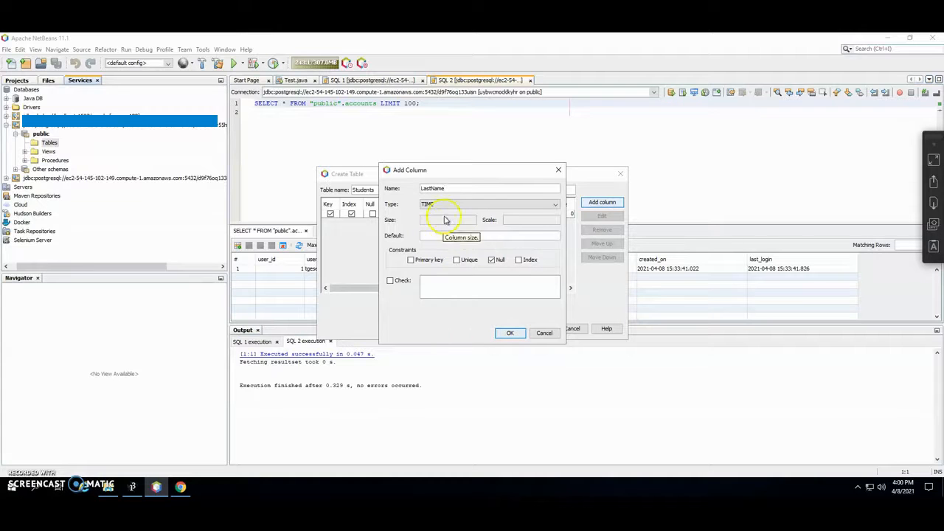
left_click(434, 204)
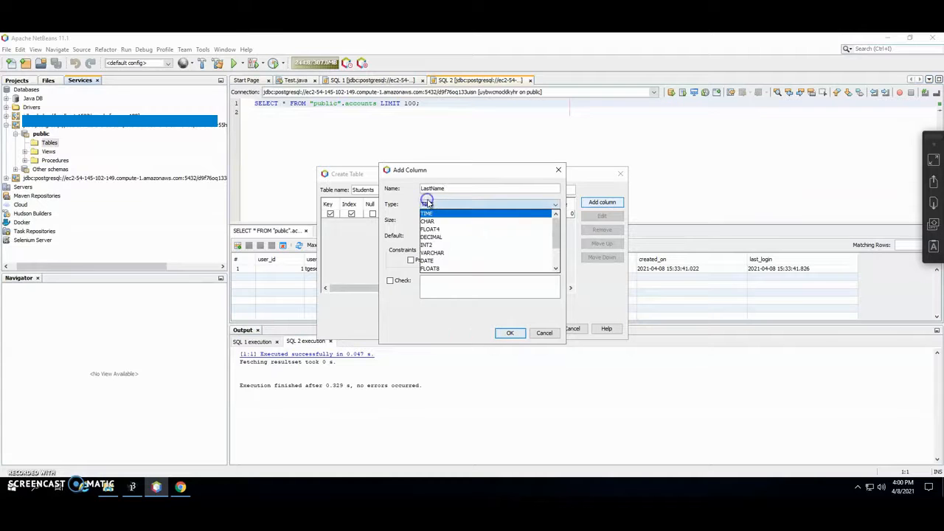
left_click(433, 252)
left_click(423, 219)
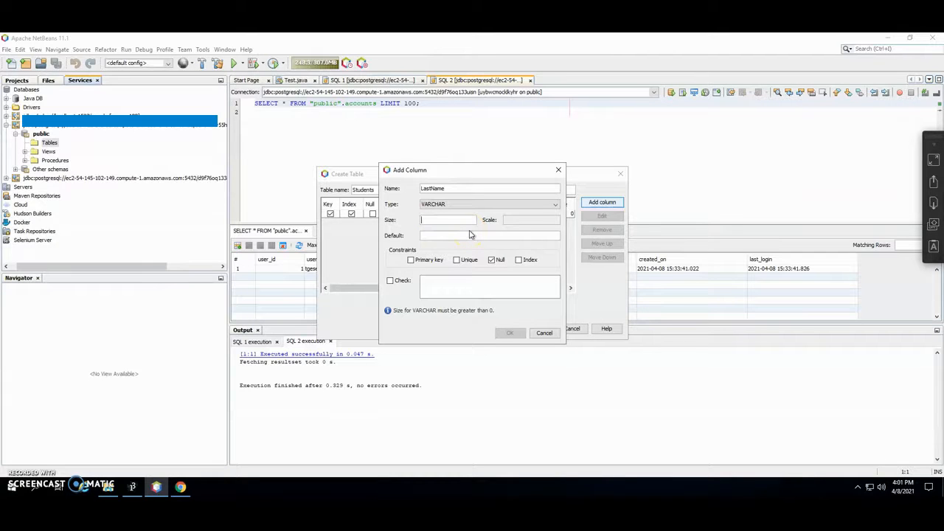
type("255")
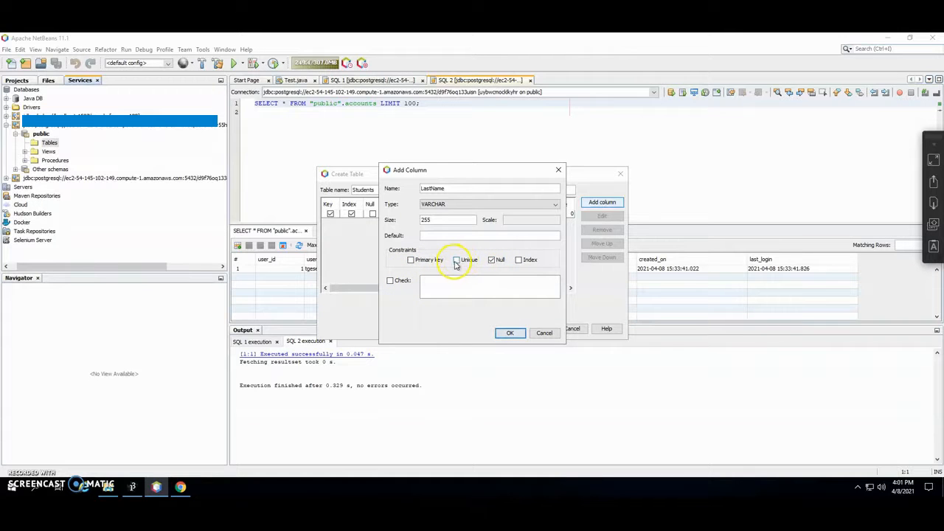
left_click(510, 332)
left_click(602, 202)
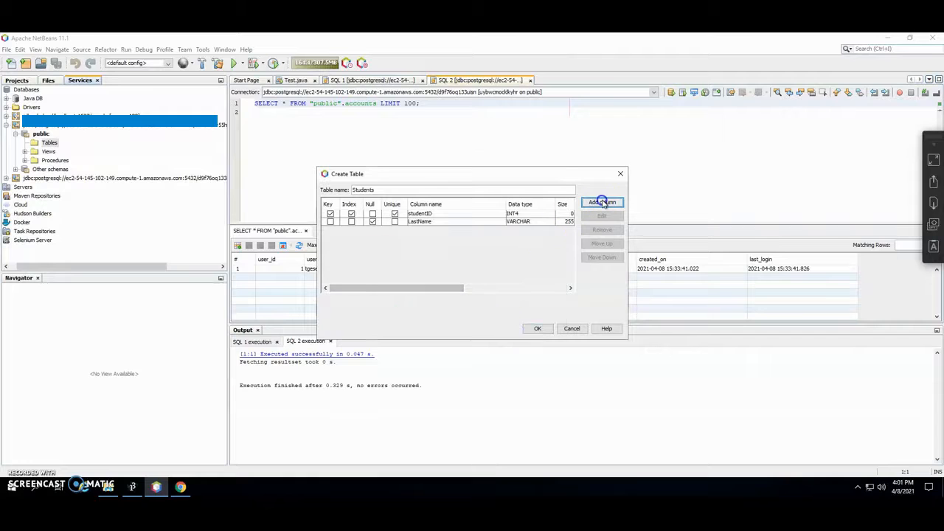
type("FirstName")
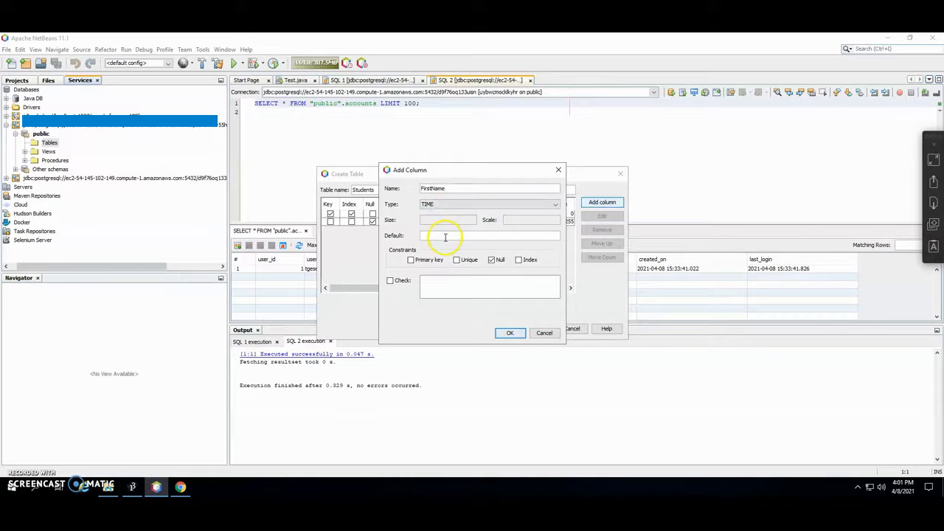
left_click(430, 205)
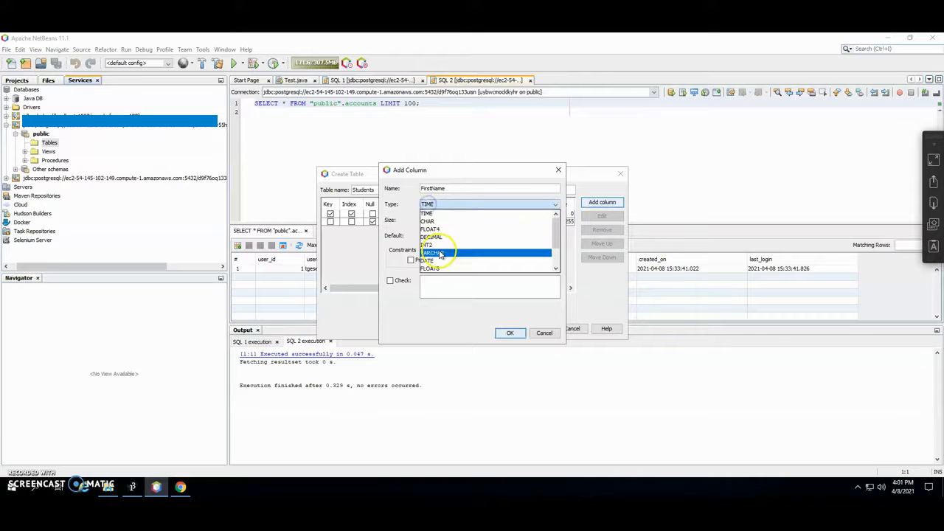
left_click(439, 253)
left_click(426, 220)
type("255")
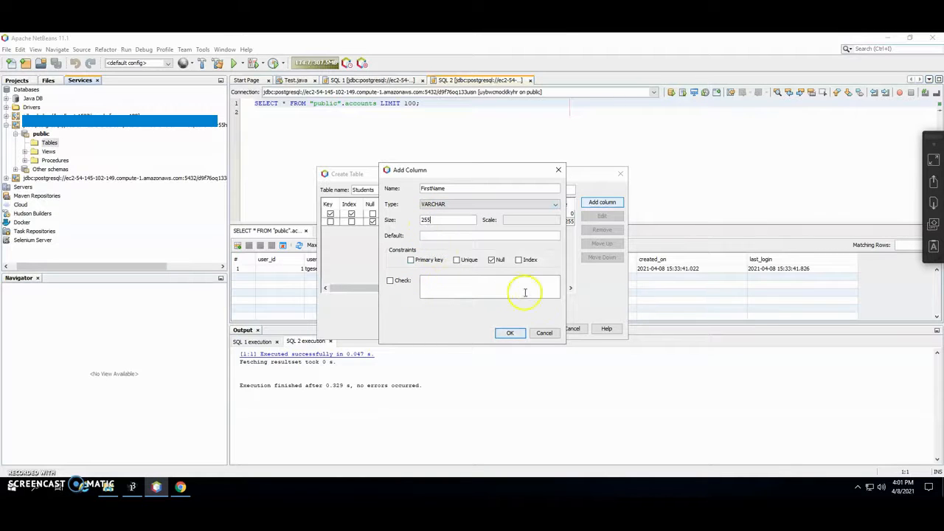
left_click(510, 333)
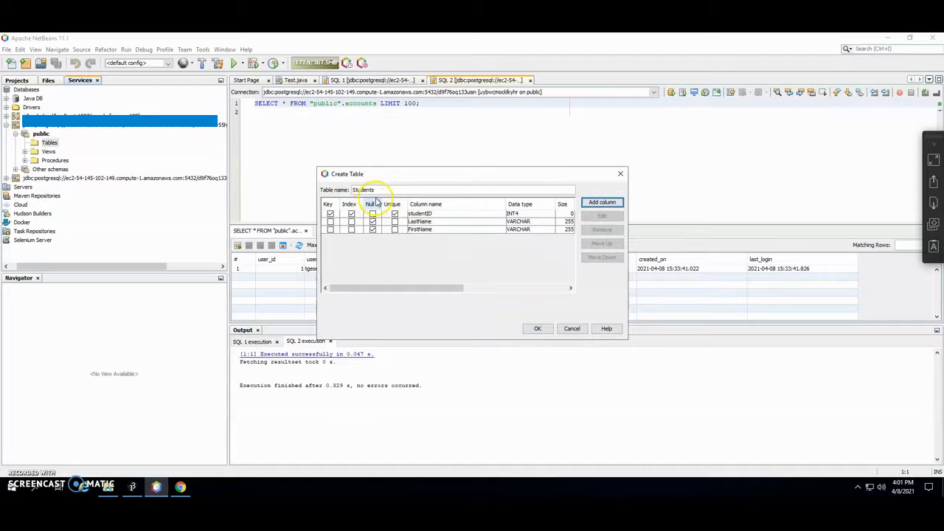
- Add an email VARCHAR(255) column and create the students table
left_click(602, 202)
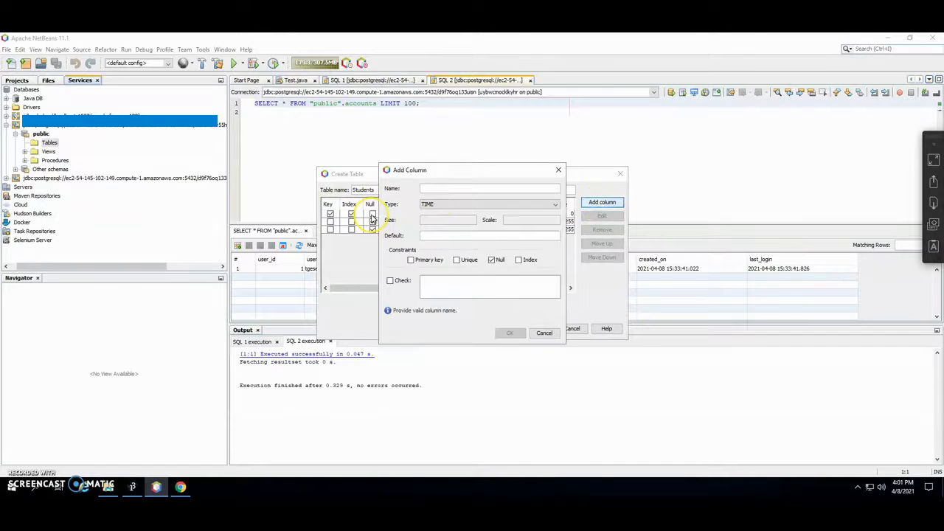
type("email")
left_click(435, 234)
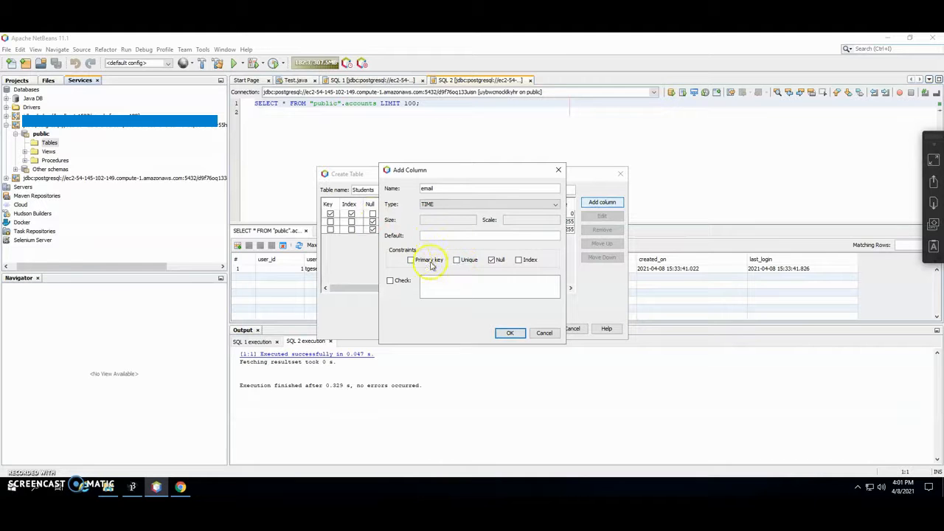
left_click(509, 334)
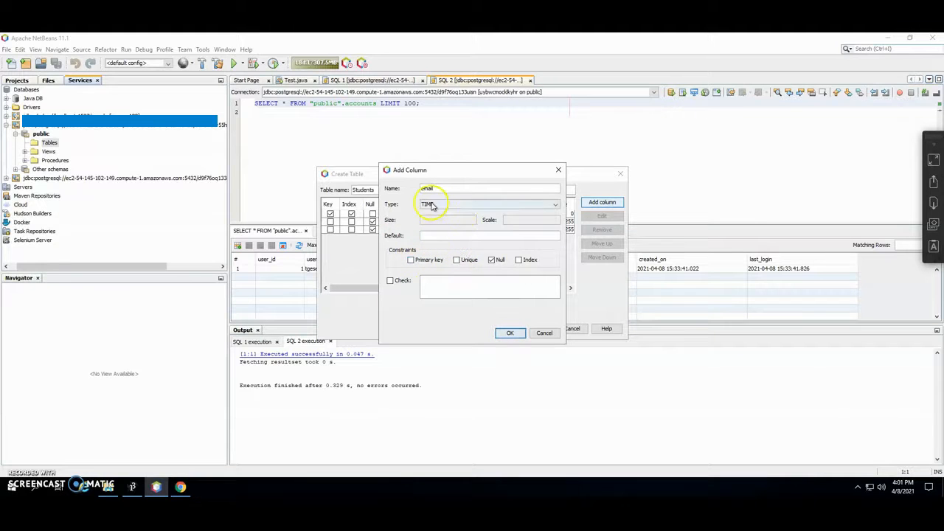
left_click(434, 204)
left_click(438, 254)
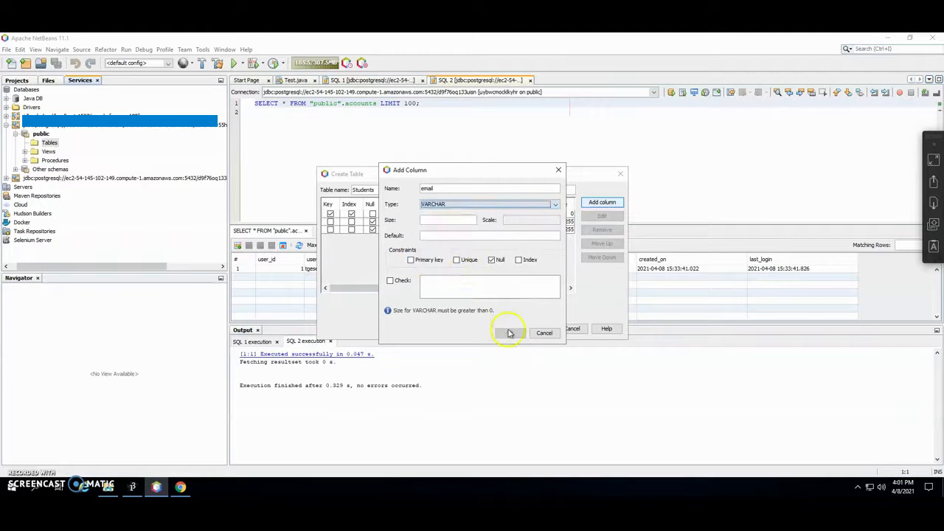
left_click(435, 219)
type("255")
left_click(507, 333)
left_click(537, 330)
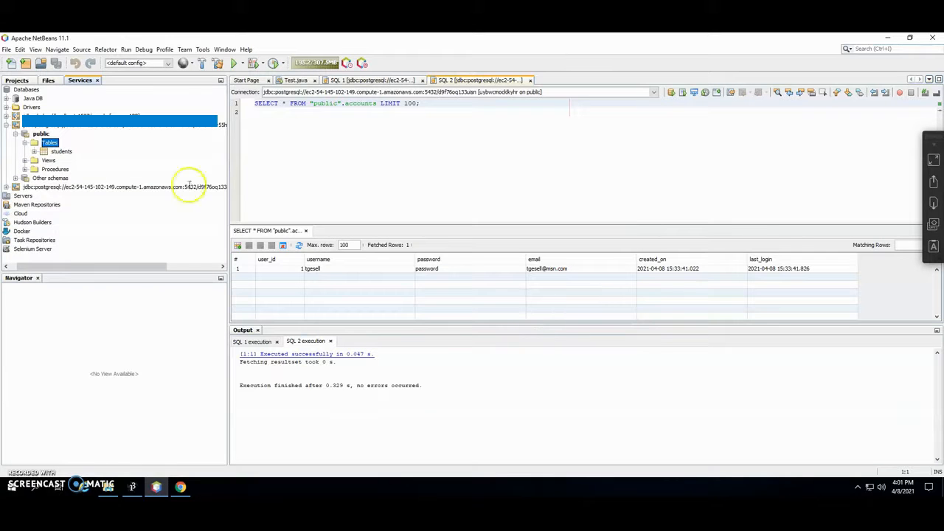
- View the students data and insert a record with studentid 11111, the student's names and e-mail
right_click(62, 153)
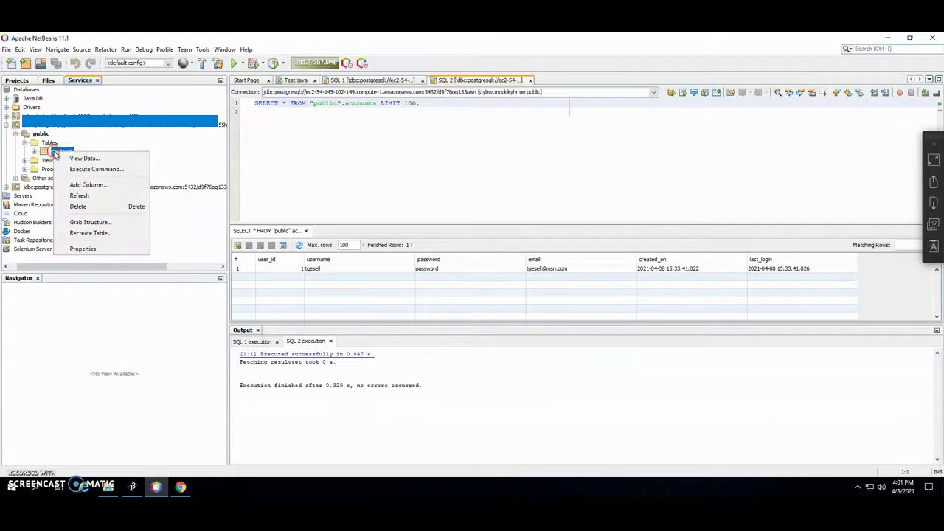
left_click(78, 158)
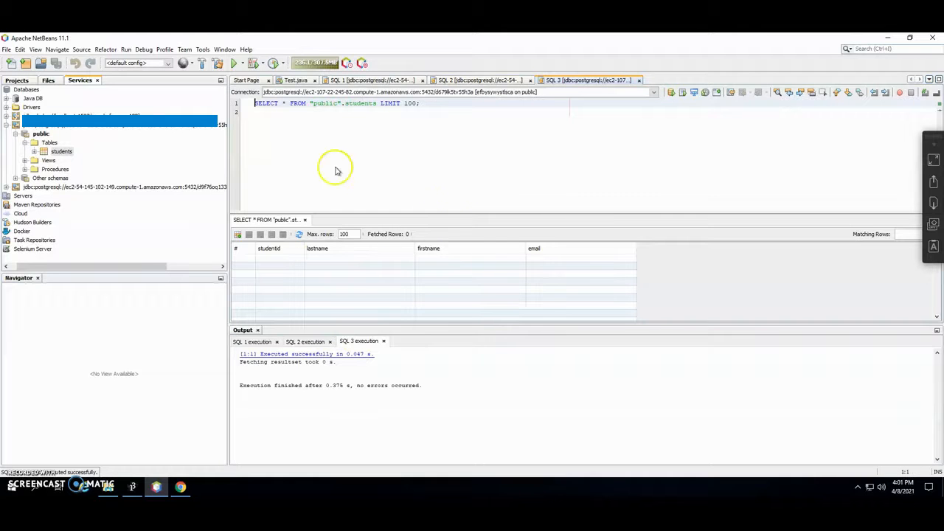
left_click(237, 236)
left_click(380, 174)
left_click(377, 176)
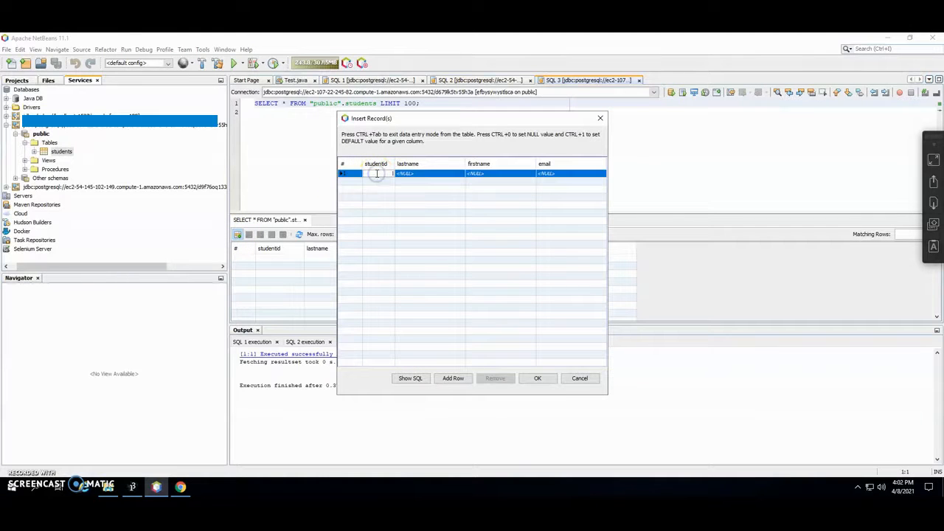
type("11111")
left_click(408, 177)
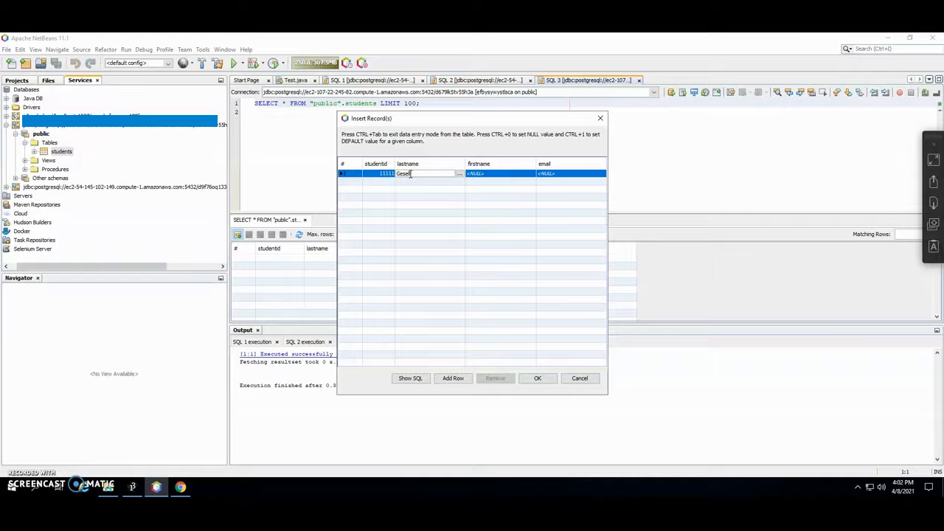
left_click(476, 174)
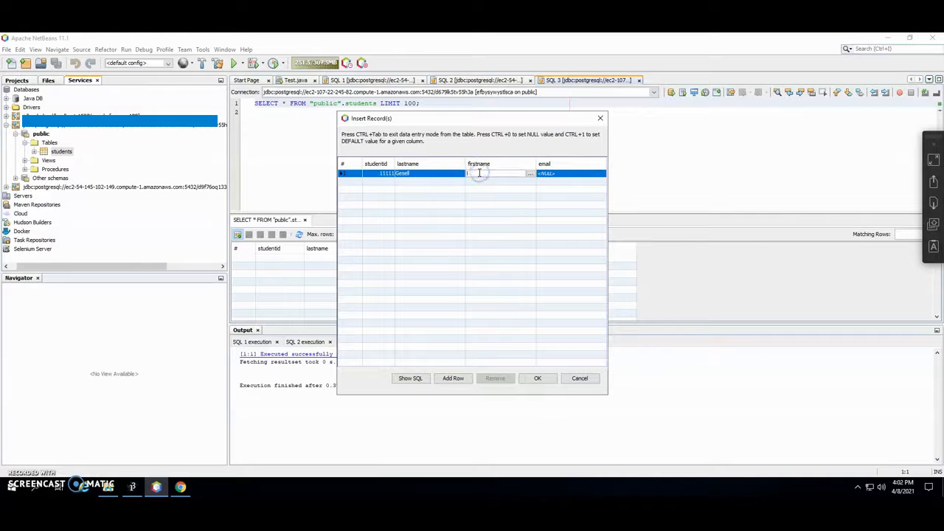
type("Tim")
left_click(540, 173)
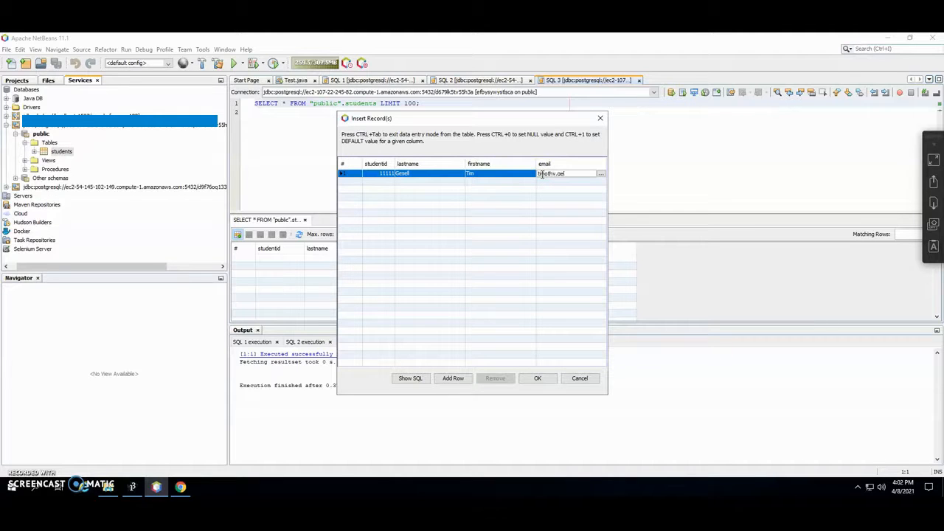
left_click(537, 378)
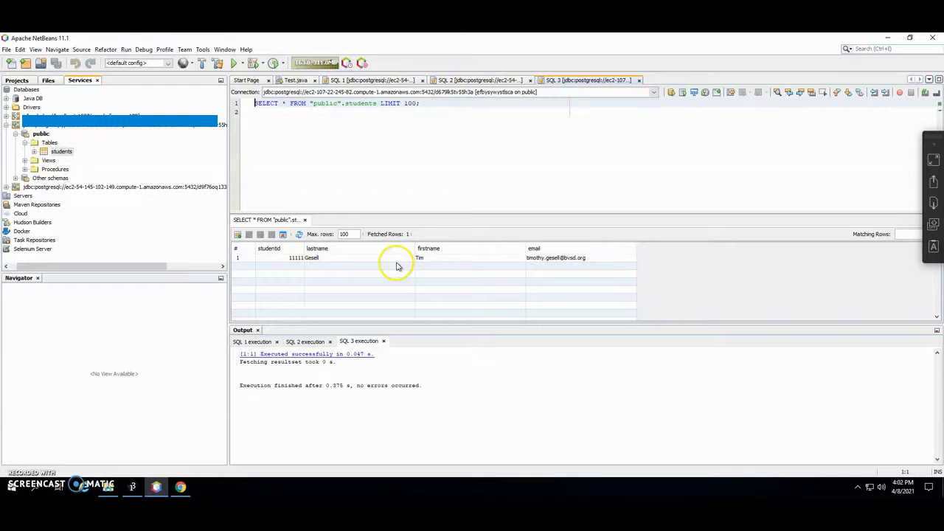
- On the Heroku datastore Overview, confirm the database is available with 1 table and 1 row, then return to NetBeans
left_click(182, 485)
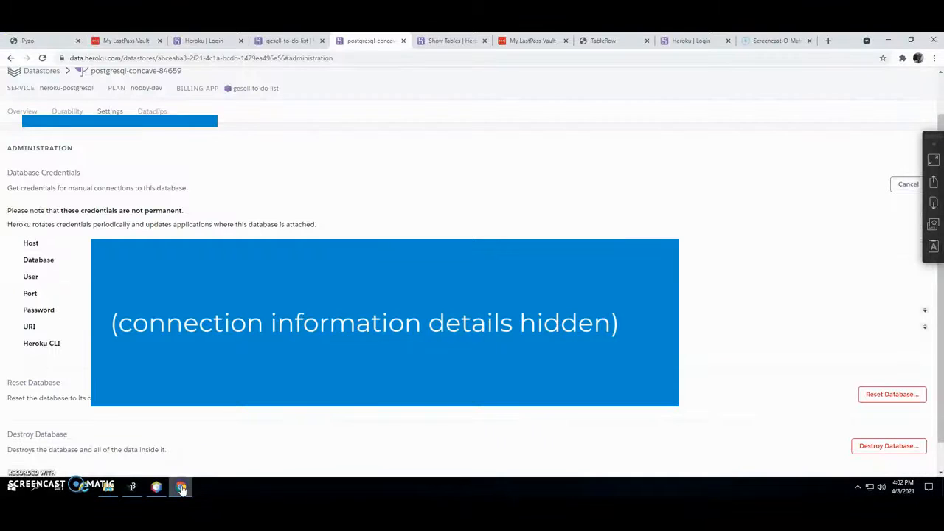
scroll(111, 235, "up", 1)
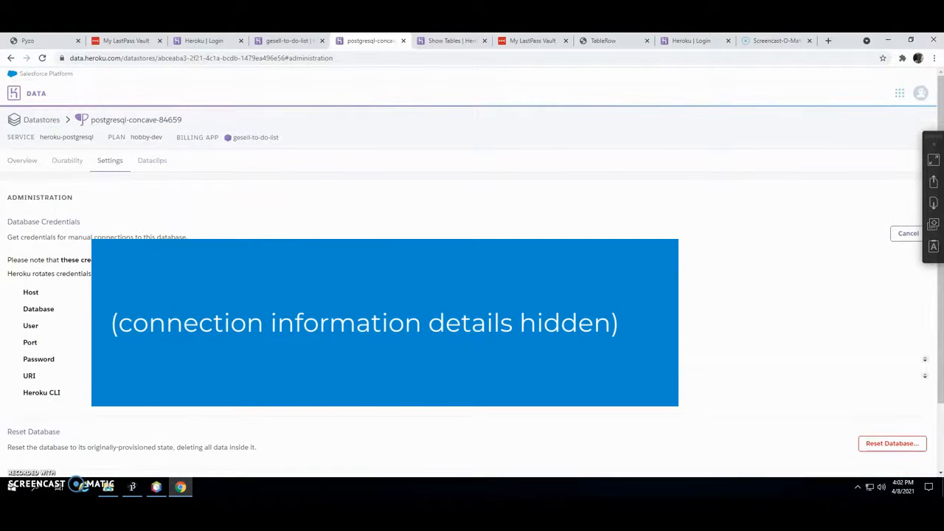
left_click(27, 164)
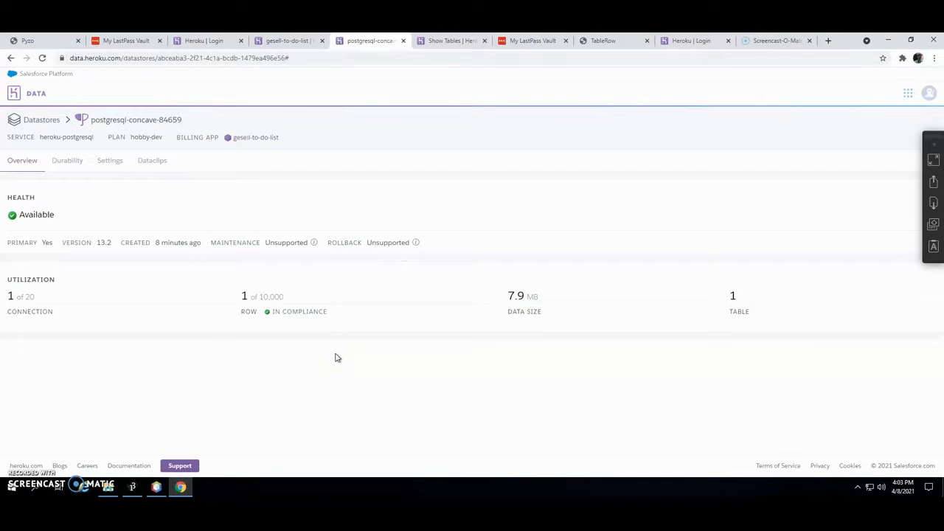
left_click(157, 487)
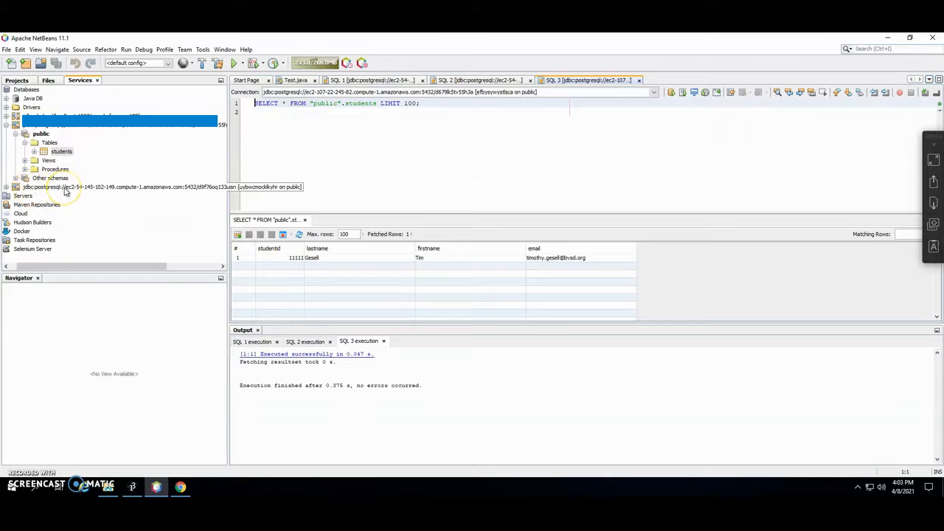
- Expand the second connection's public schema Tables and view the data in the accounts table
left_click(7, 125)
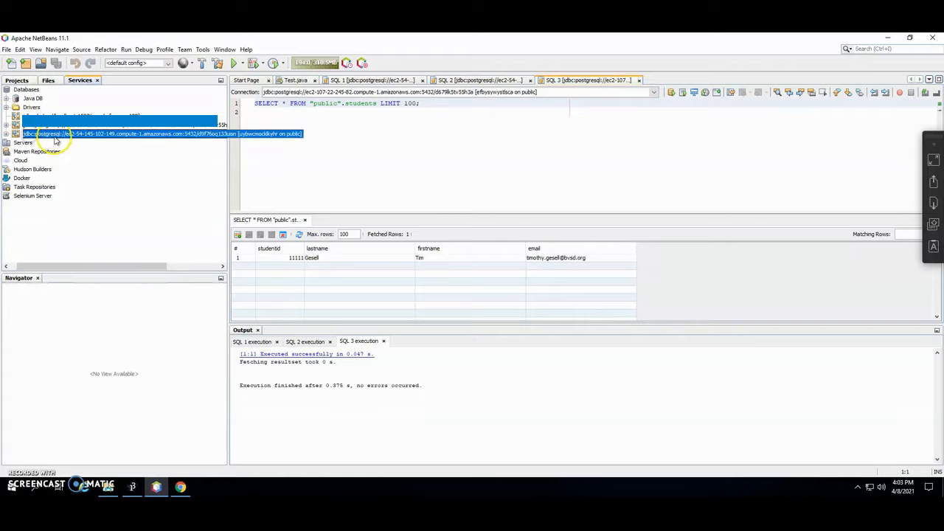
left_click(6, 133)
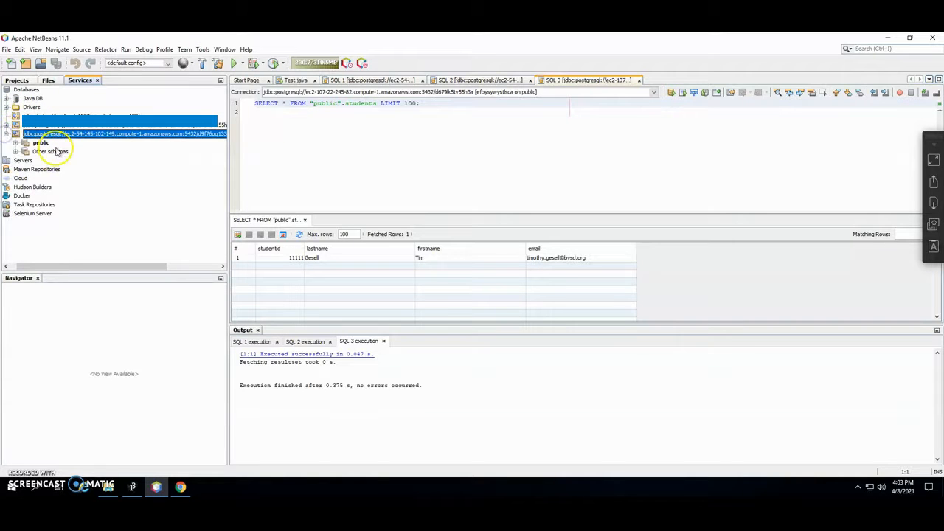
left_click(16, 143)
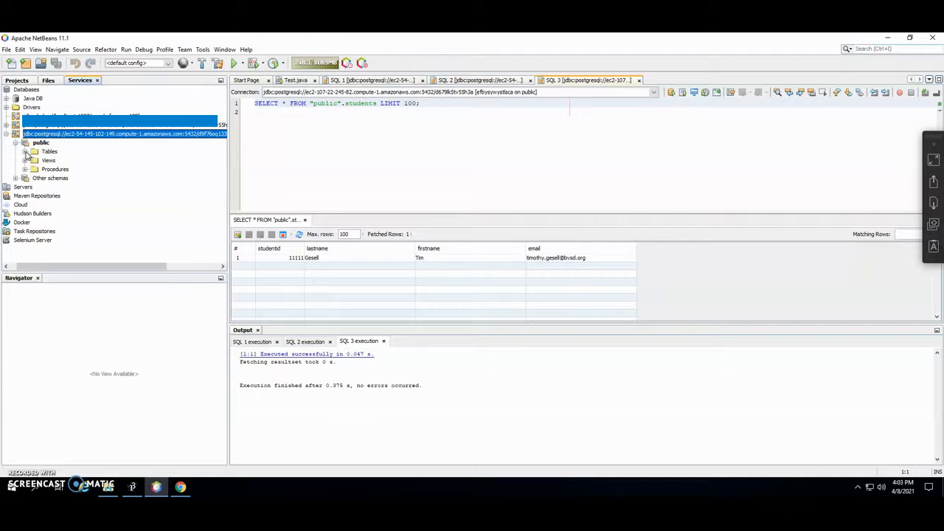
left_click(25, 151)
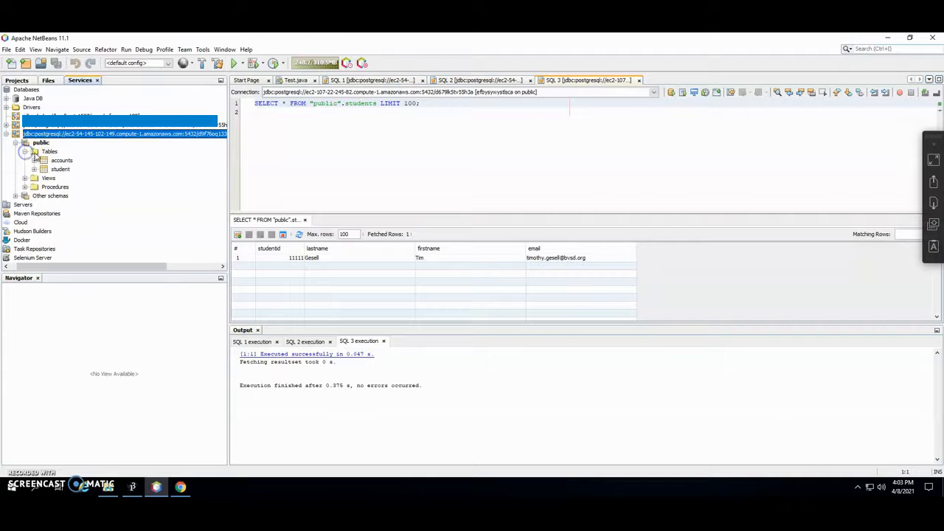
left_click(62, 160)
right_click(58, 163)
left_click(81, 170)
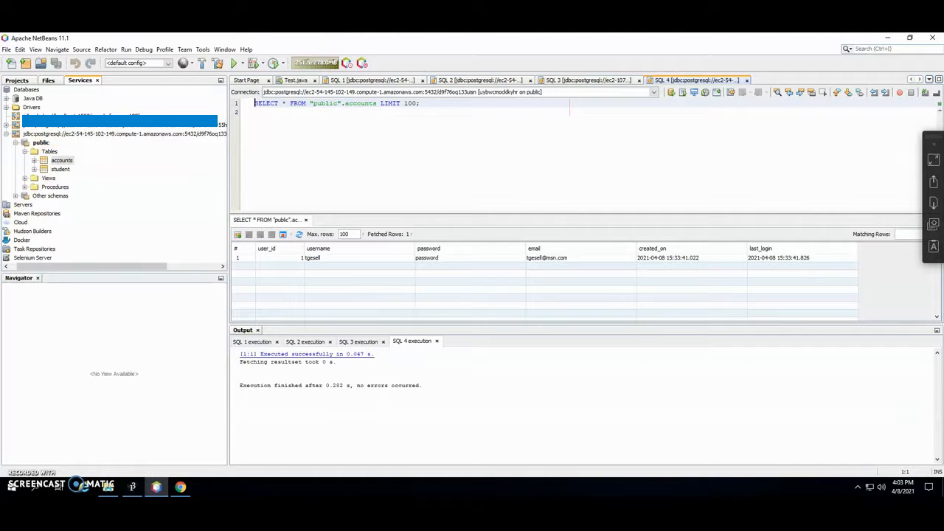
left_click(132, 491)
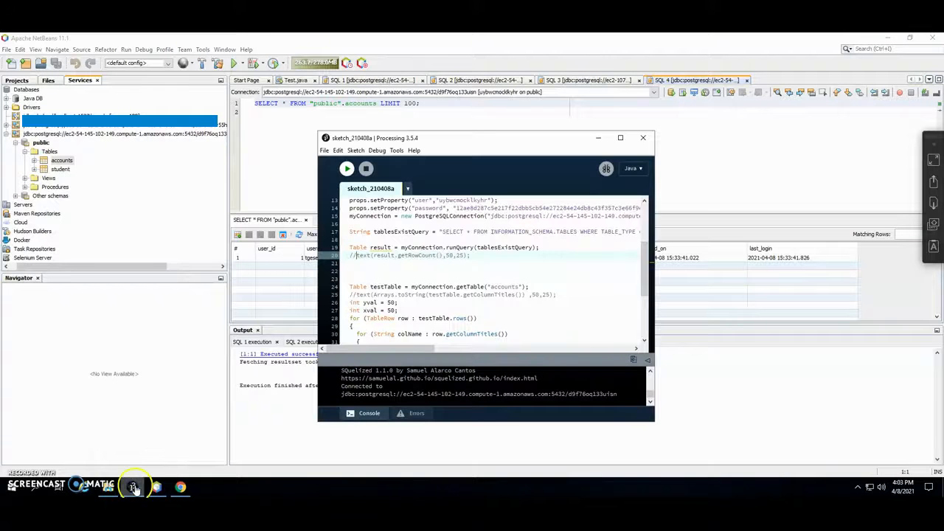
- Move and enlarge the Processing window, and confirm SQualized is installed in the Contribution Manager's Libraries
left_click_drag(399, 138, 212, 43)
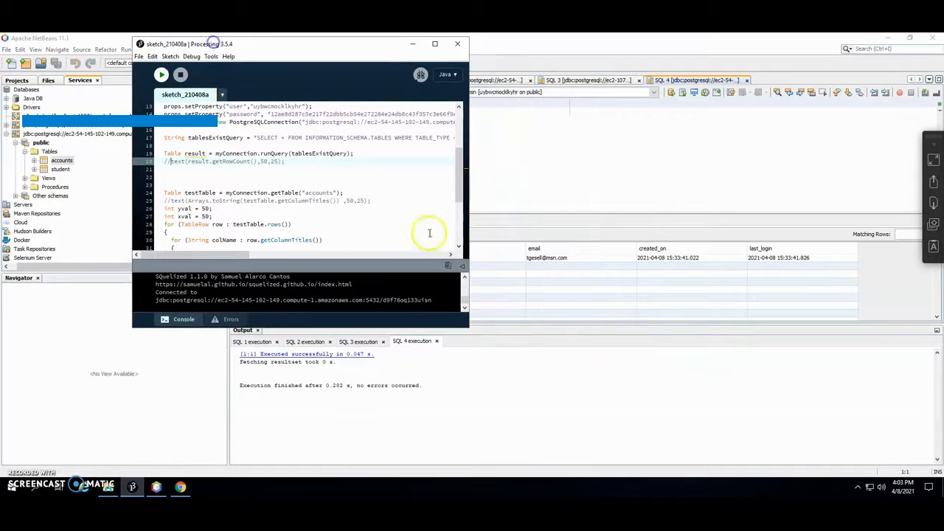
left_click_drag(467, 327, 747, 461)
left_click(211, 56)
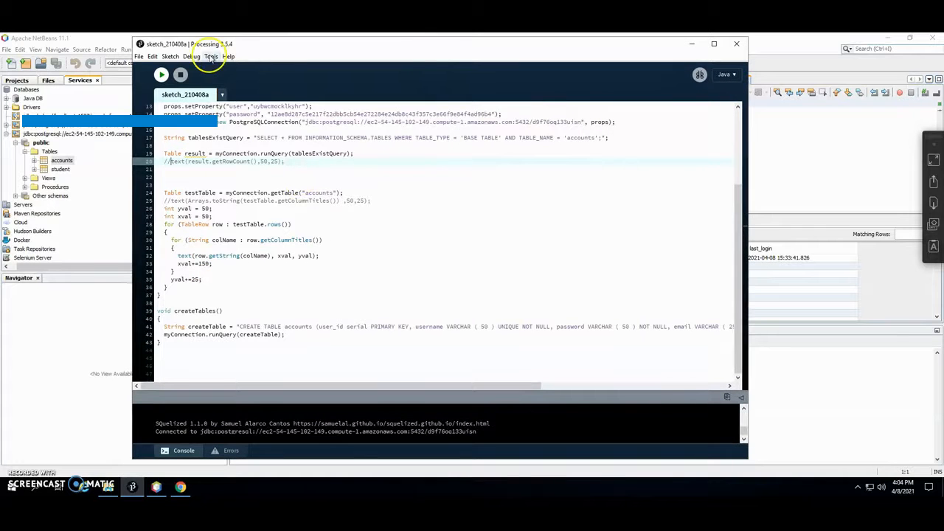
left_click(236, 121)
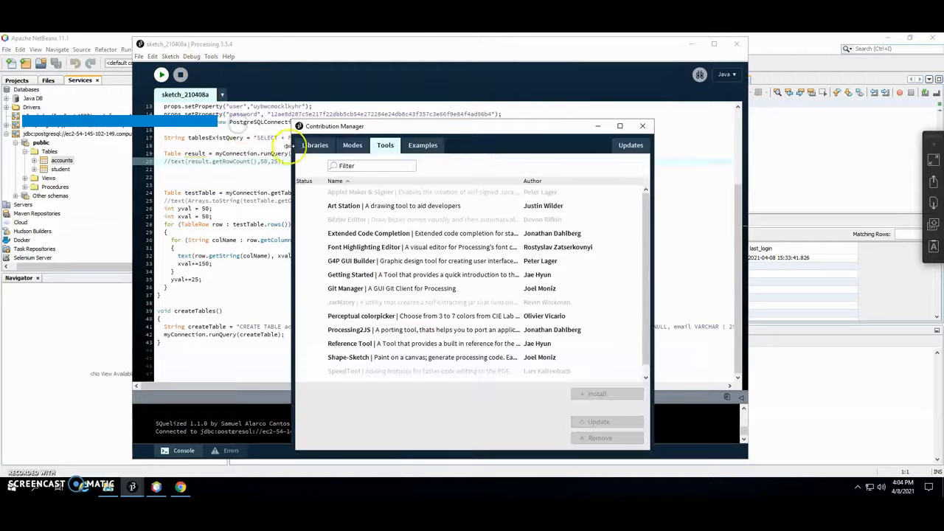
left_click(314, 146)
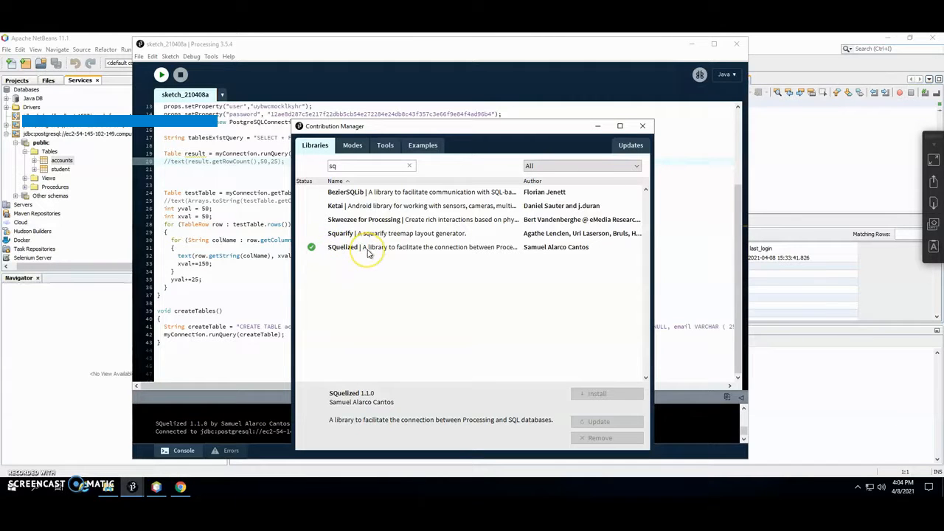
left_click(642, 126)
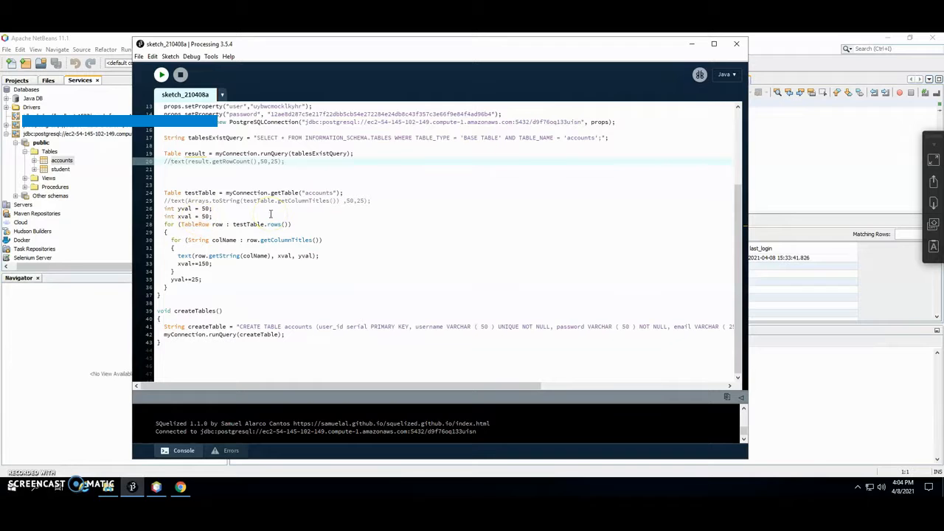
- Review the sketch's connection settings and getTable("accounts") line, then run the sketch
scroll(270, 214, "up", 4)
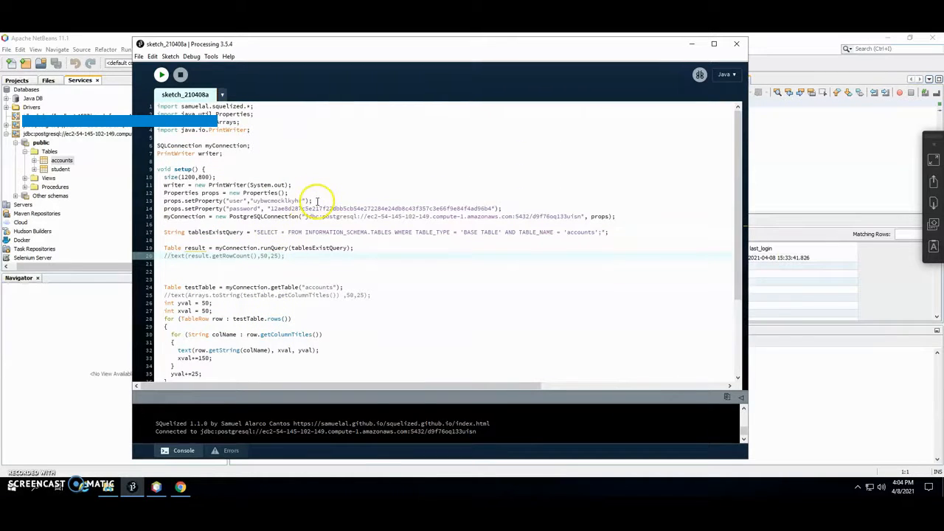
left_click_drag(315, 200, 205, 201)
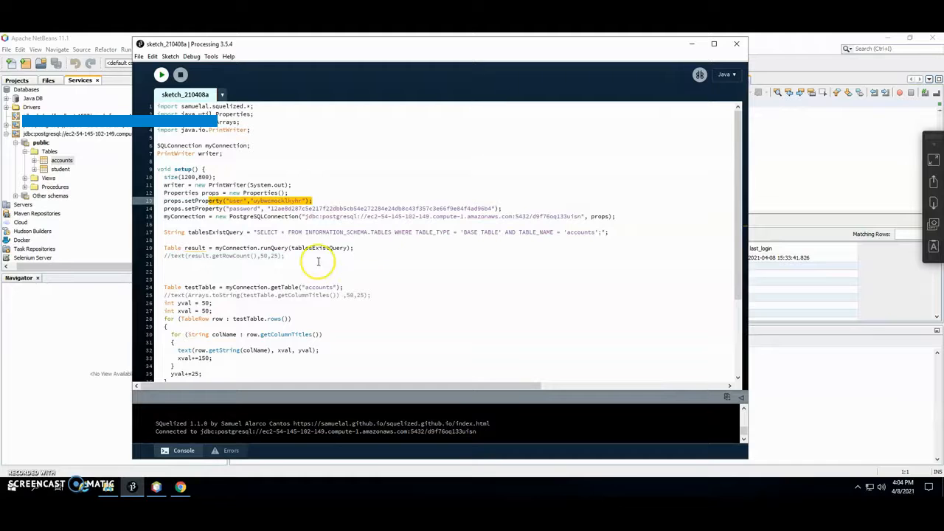
left_click_drag(501, 209, 214, 209)
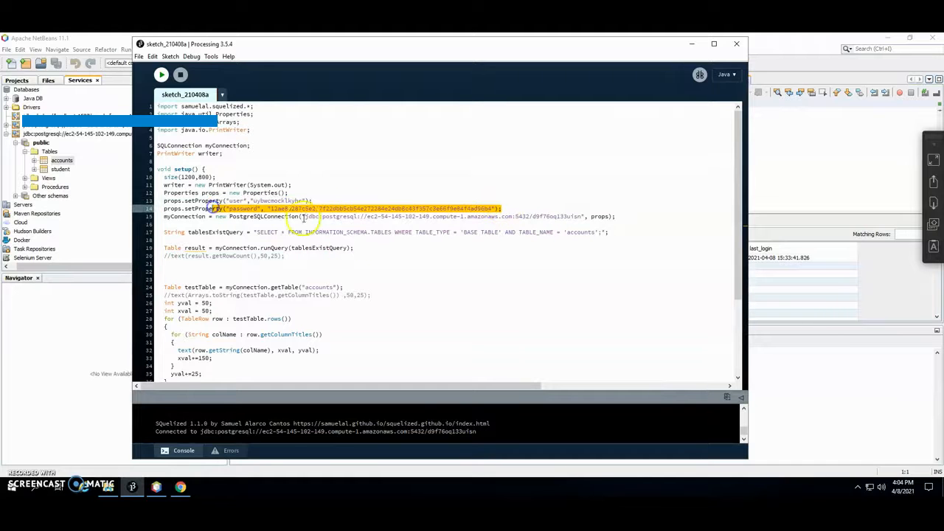
right_click(227, 221)
left_click_drag(228, 222, 710, 206)
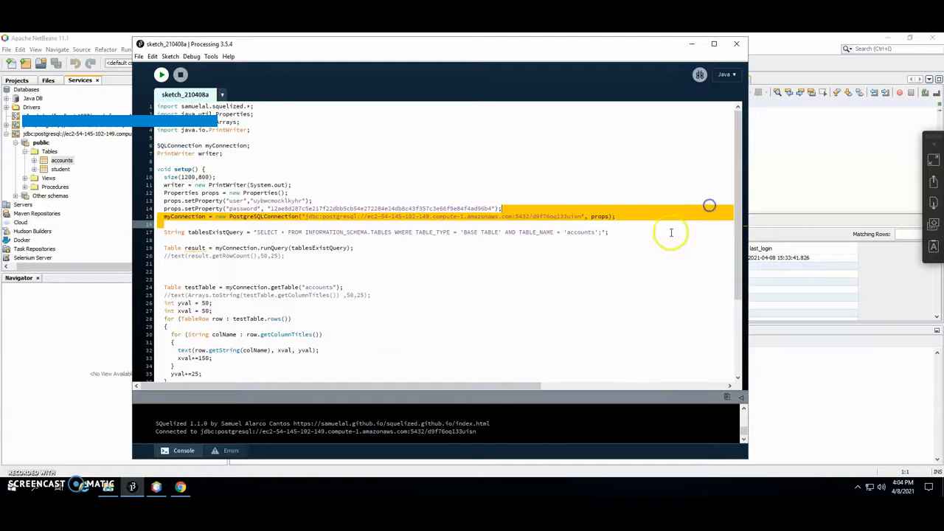
left_click(671, 232)
scroll(277, 309, "down", 3)
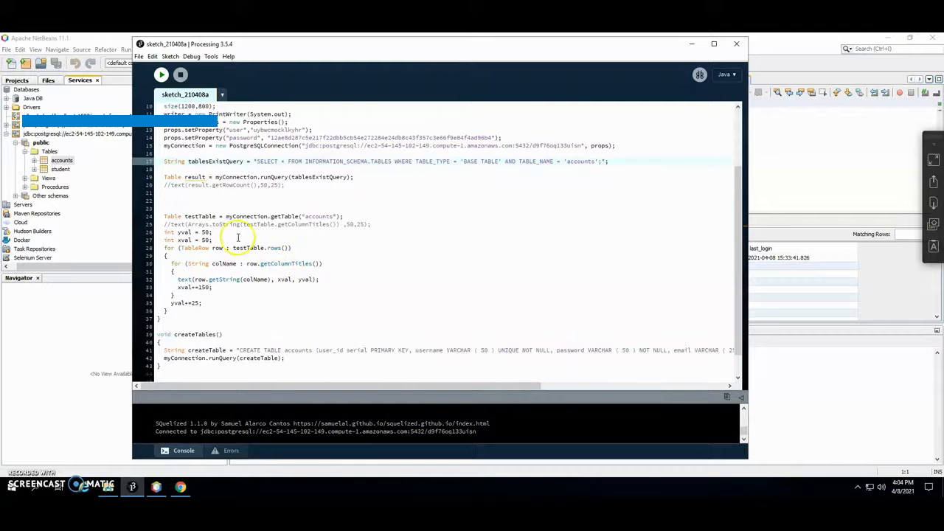
left_click_drag(344, 216, 156, 216)
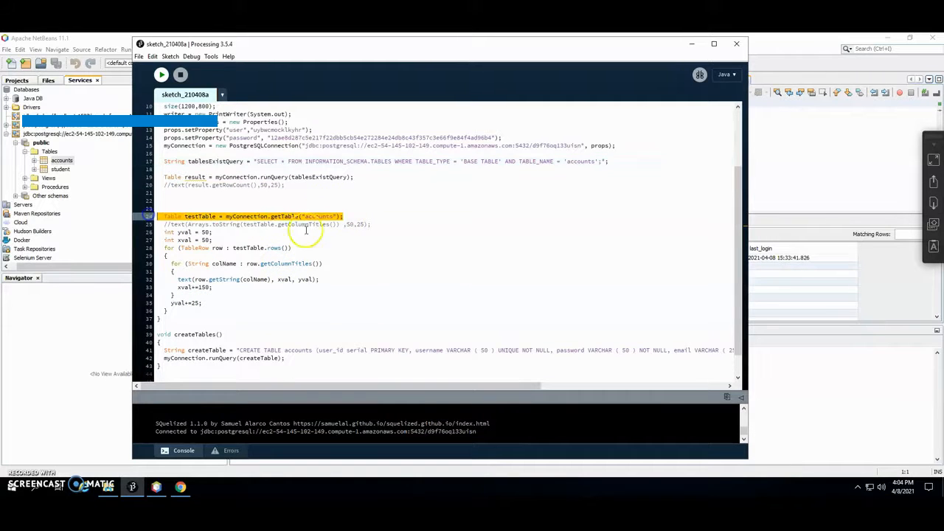
double_click(325, 217)
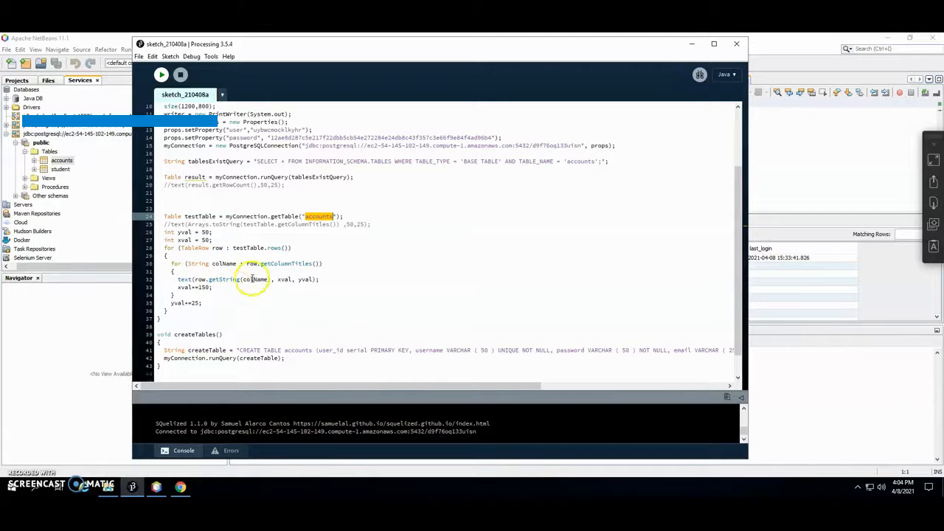
left_click(160, 78)
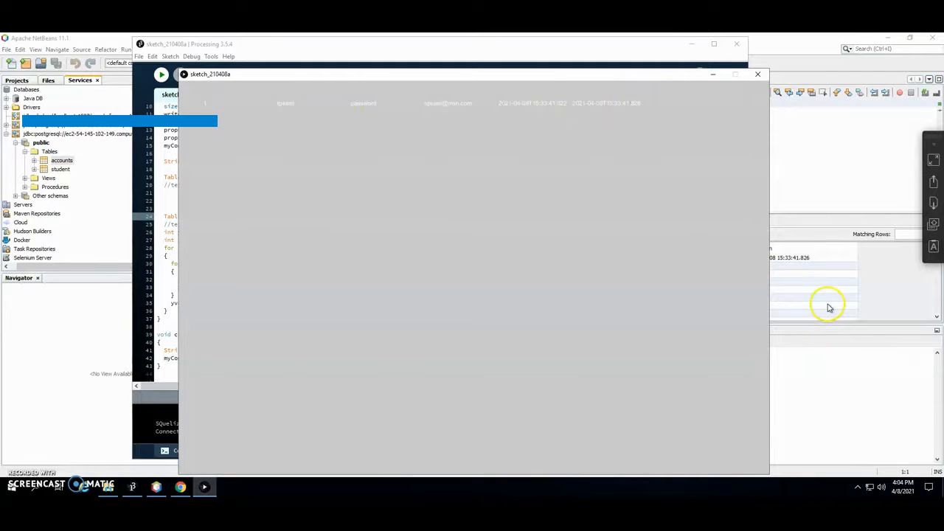
- Compare the sketch output with the accounts data in NetBeans, then minimize the sketch window
left_click(829, 308)
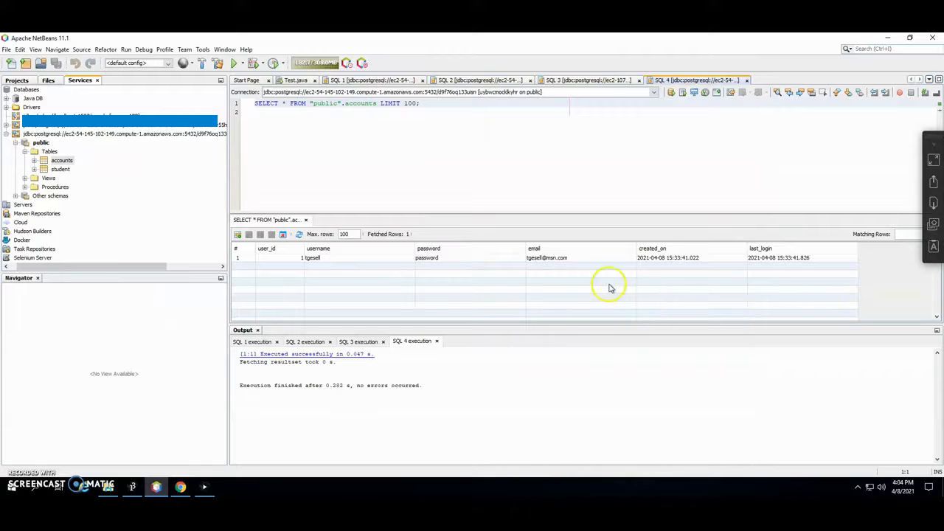
left_click(210, 486)
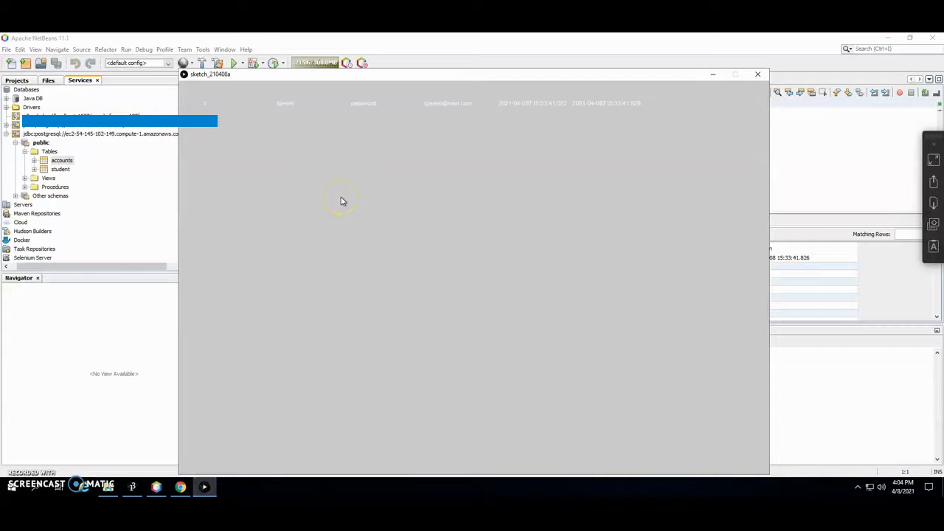
left_click(713, 75)
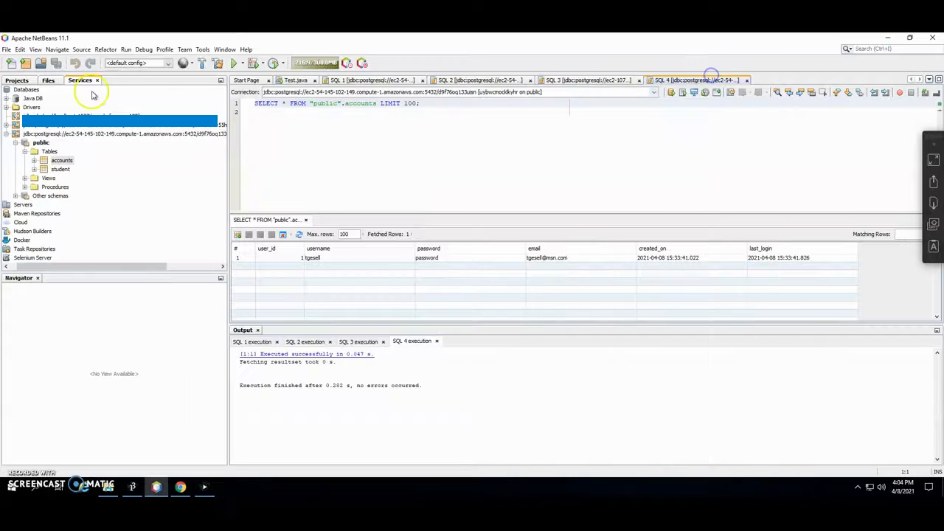